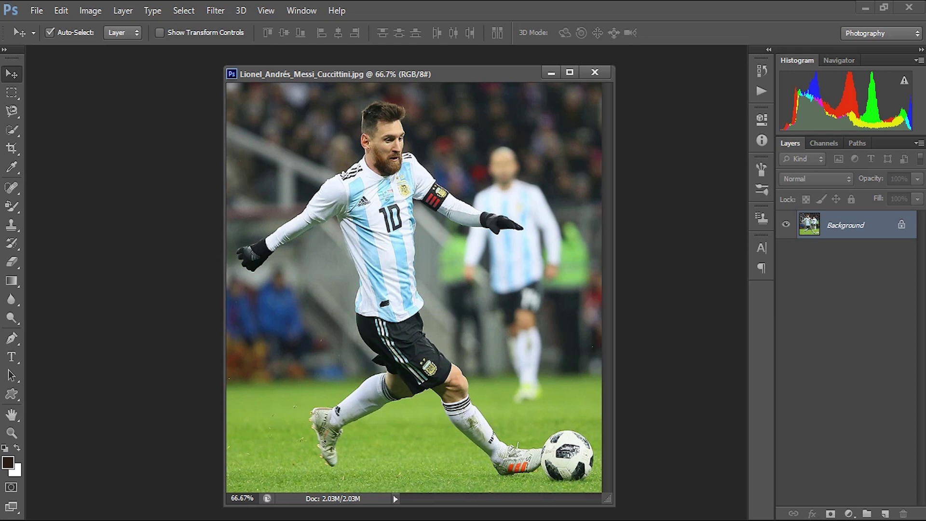
# Duplicate the Background layer as Background copy and hide the original Background layer
pyautogui.moveTo(418, 74); pyautogui.dragTo(405, 68)
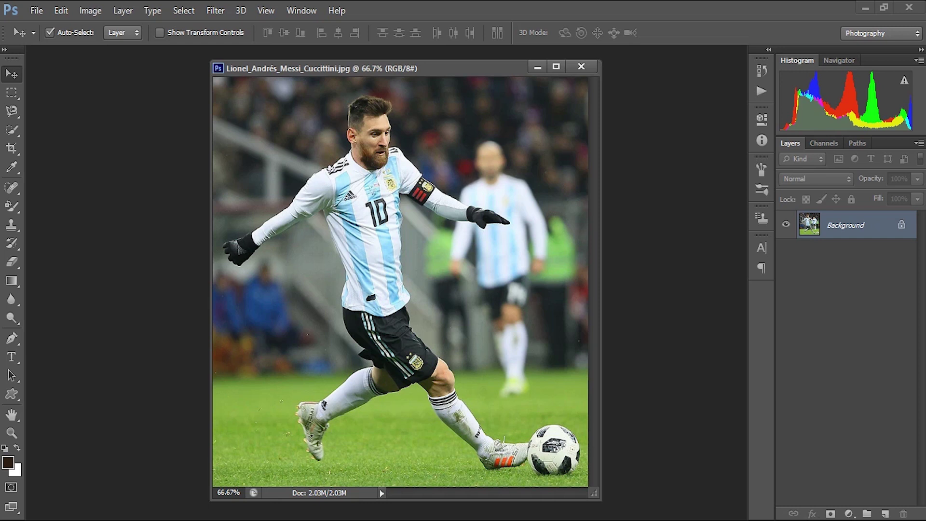
pyautogui.rightClick(845, 225)
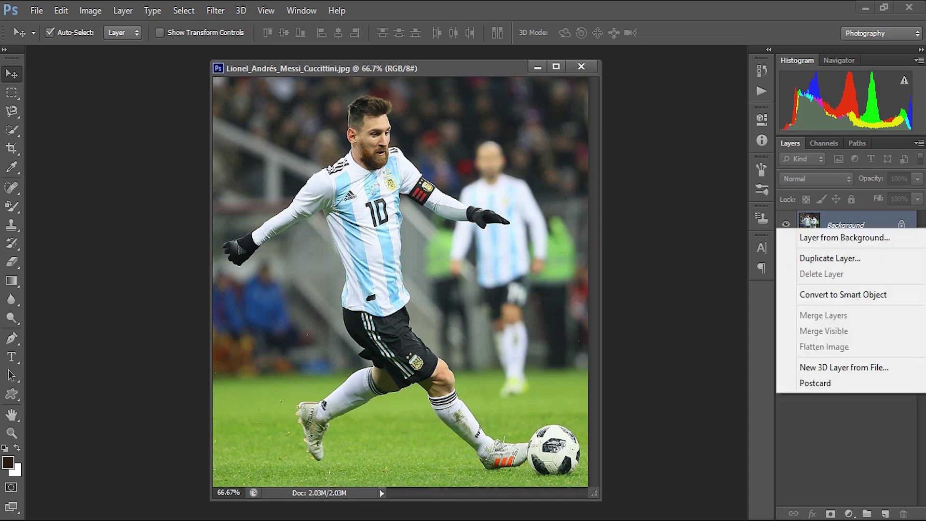
pyautogui.click(830, 256)
pyautogui.press('Return')
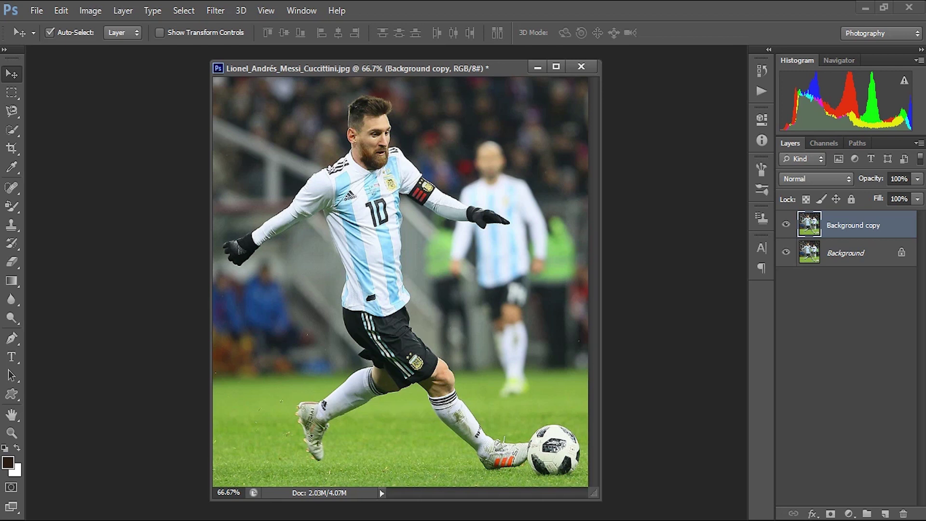
pyautogui.click(786, 252)
# Make a thin vertical rectangular selection through the front player's head and body, about 0.03 in wide and 8.86 in tall
pyautogui.press('m')
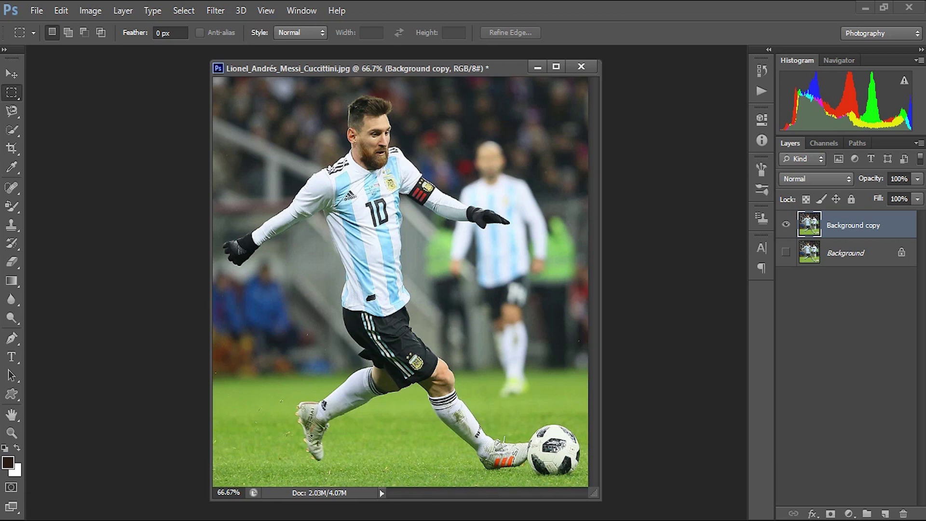
pyautogui.moveTo(368, 98); pyautogui.dragTo(368, 445)
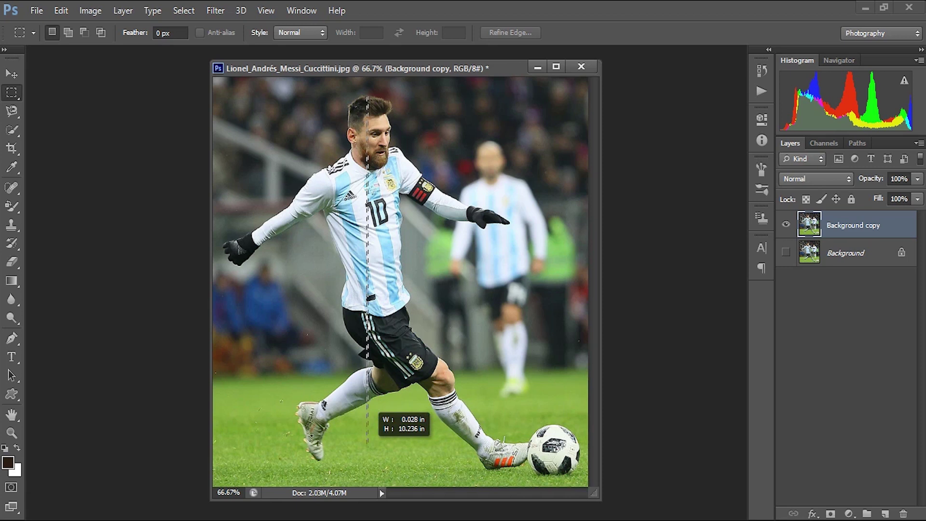
pyautogui.moveTo(368, 446); pyautogui.dragTo(368, 401)
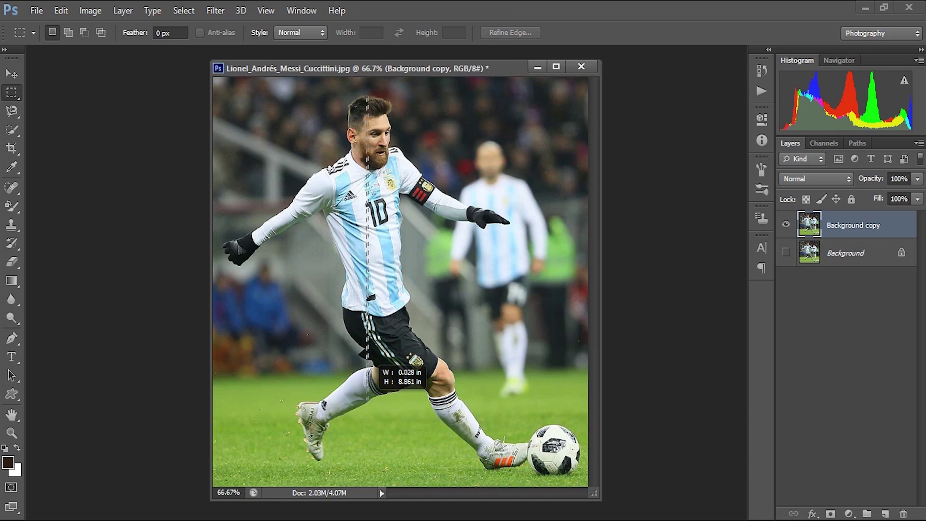
pyautogui.moveTo(368, 401); pyautogui.dragTo(368, 401)
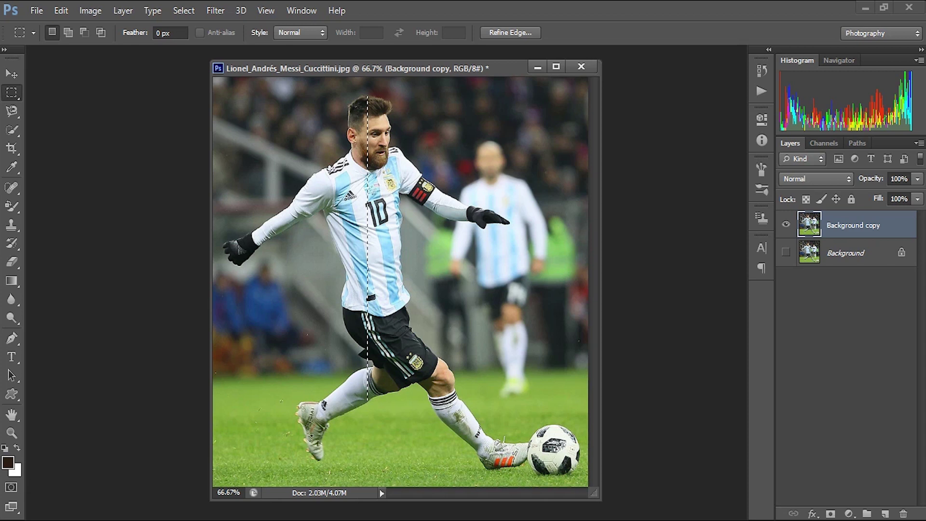
# Transform the strip selection to 400% width, keeping its height at 100%
pyautogui.click(184, 10)
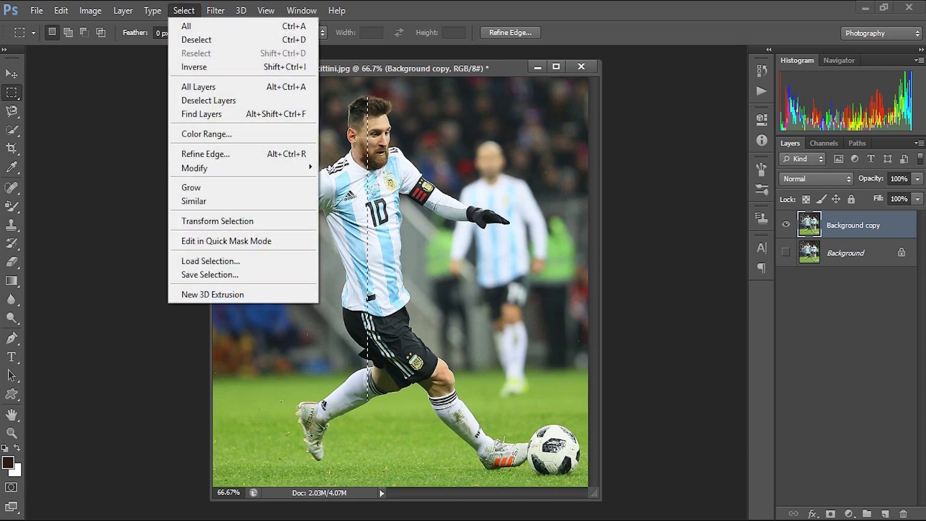
pyautogui.click(217, 221)
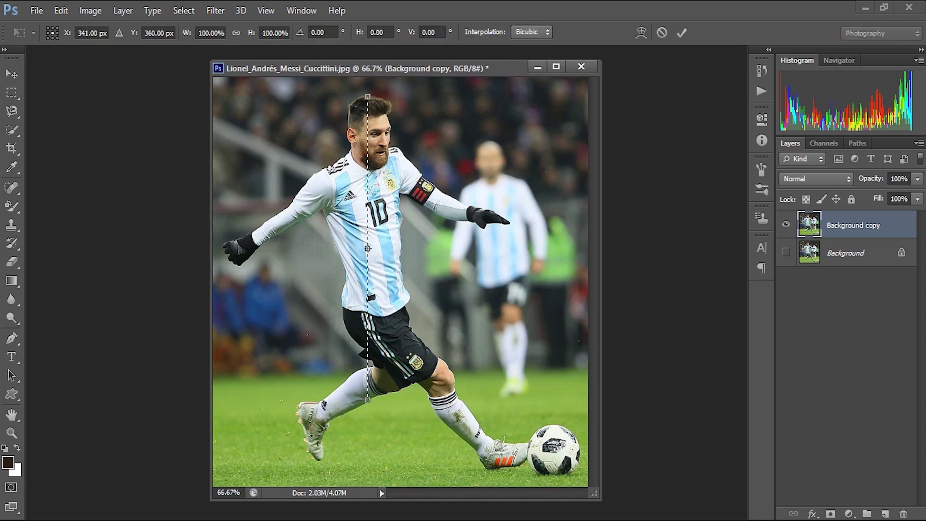
pyautogui.moveTo(368, 248); pyautogui.dragTo(370, 249)
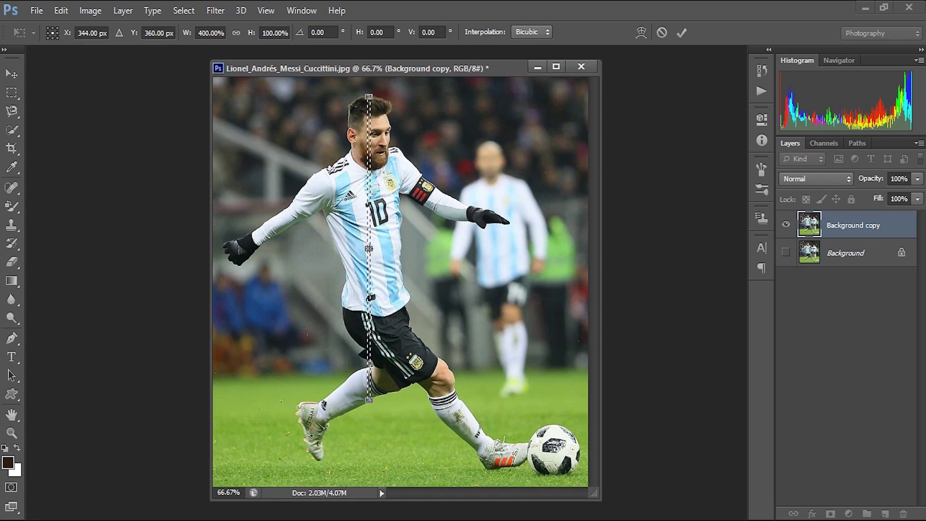
pyautogui.press('Return')
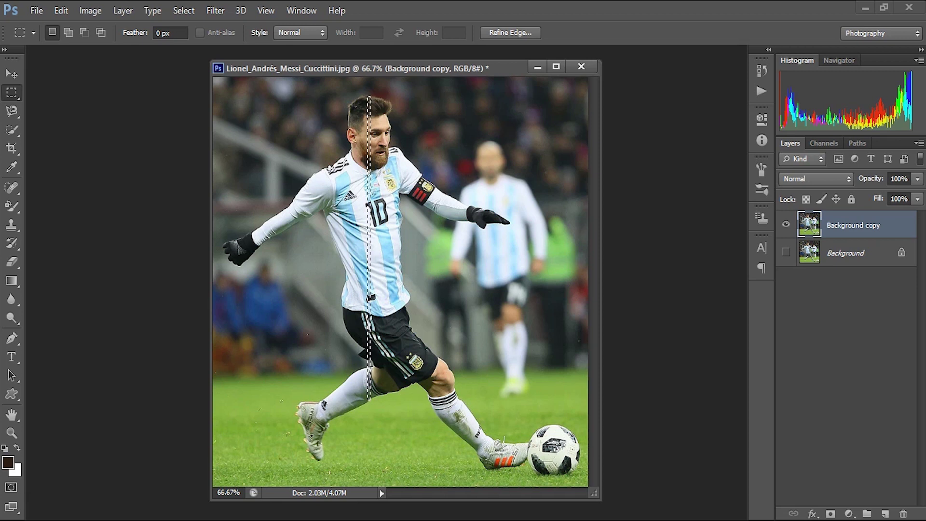
# Copy the selected strip, paste it in place on a new layer, and check it with Background copy briefly hidden
pyautogui.click(61, 10)
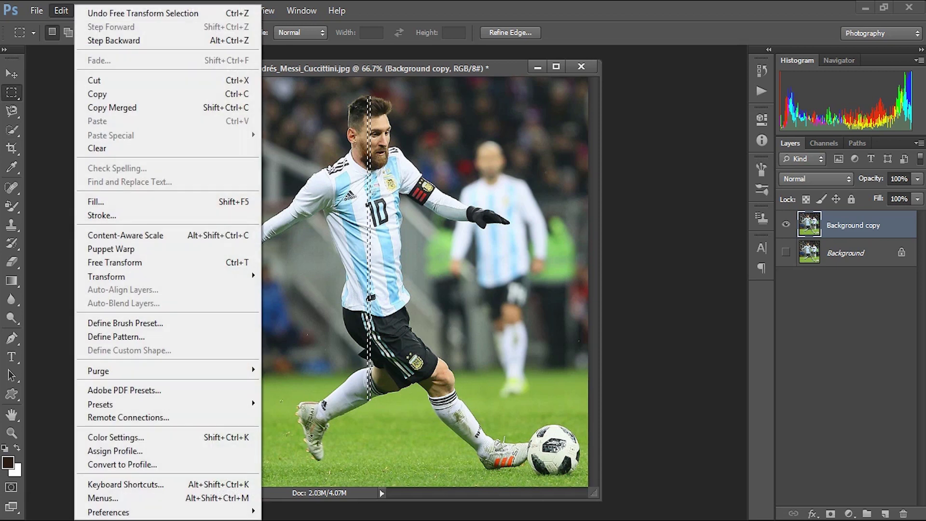
pyautogui.click(97, 94)
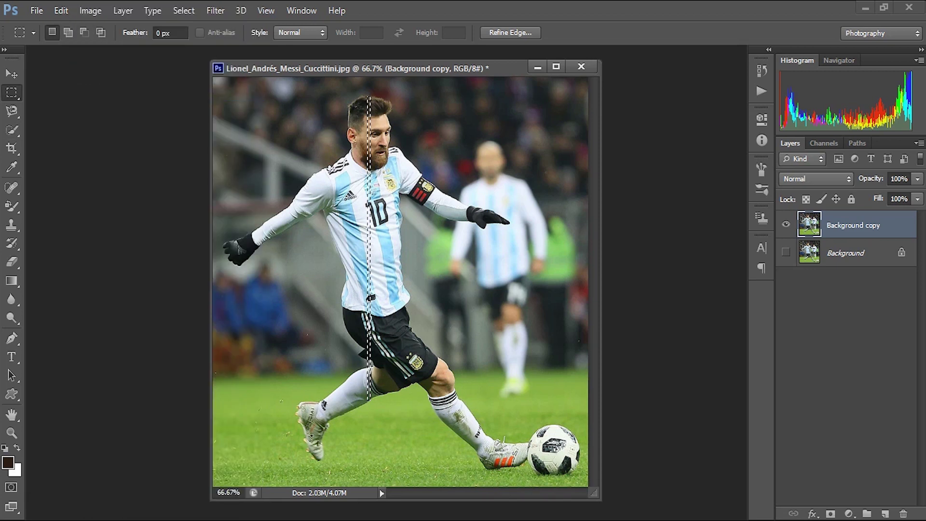
pyautogui.click(884, 513)
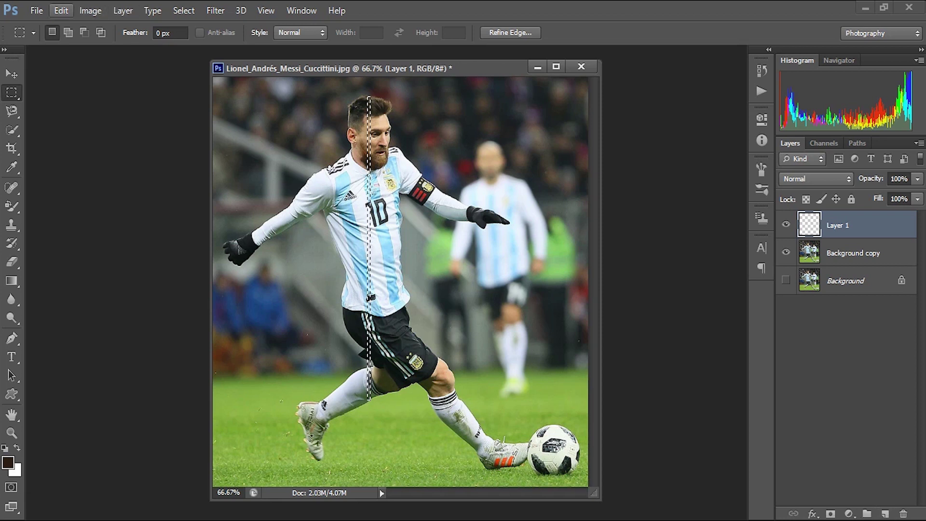
pyautogui.click(60, 10)
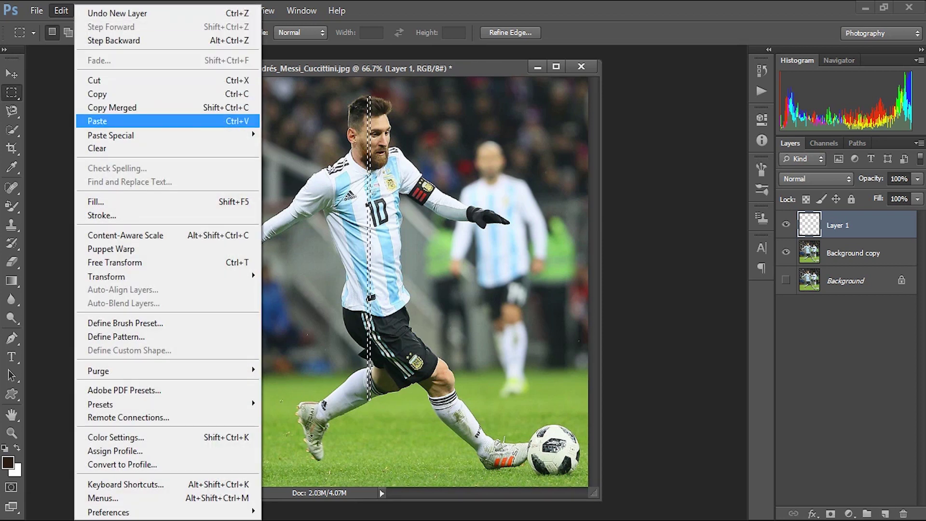
pyautogui.moveTo(120, 135)
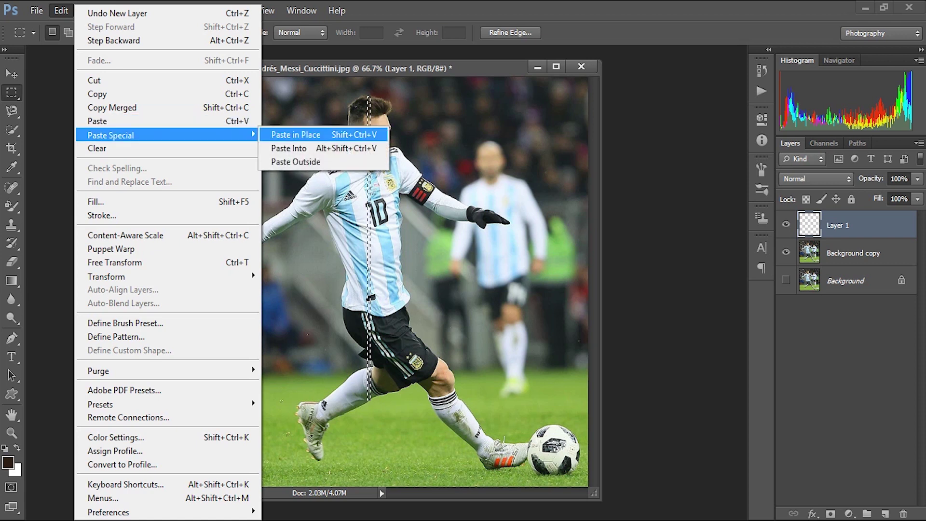
pyautogui.click(295, 135)
pyautogui.click(785, 252)
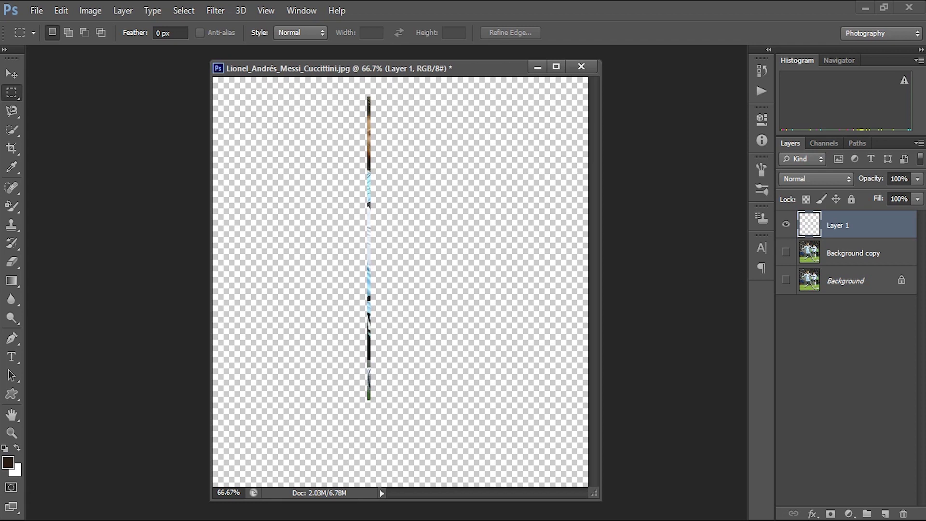
pyautogui.click(785, 251)
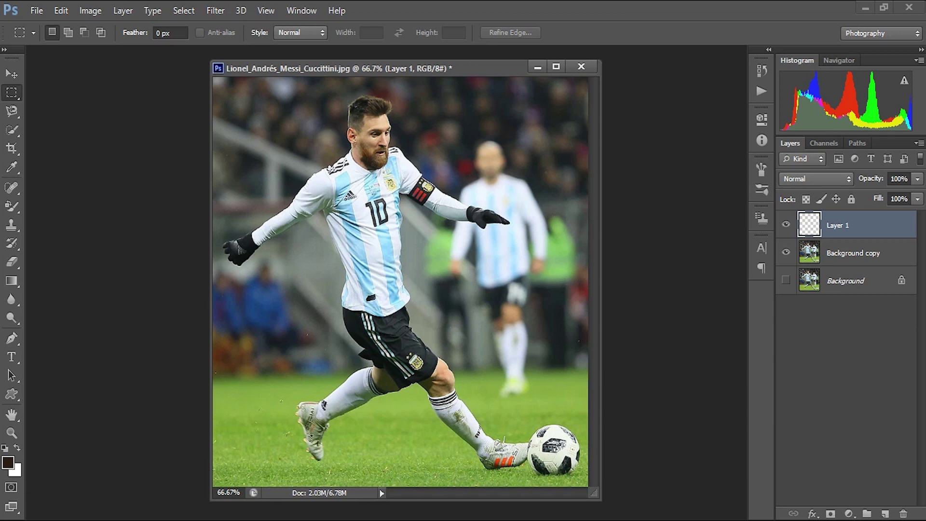
# Select the front player on the Background copy layer with the Quick Selection tool, covering legs, torso, arms and head
pyautogui.click(852, 252)
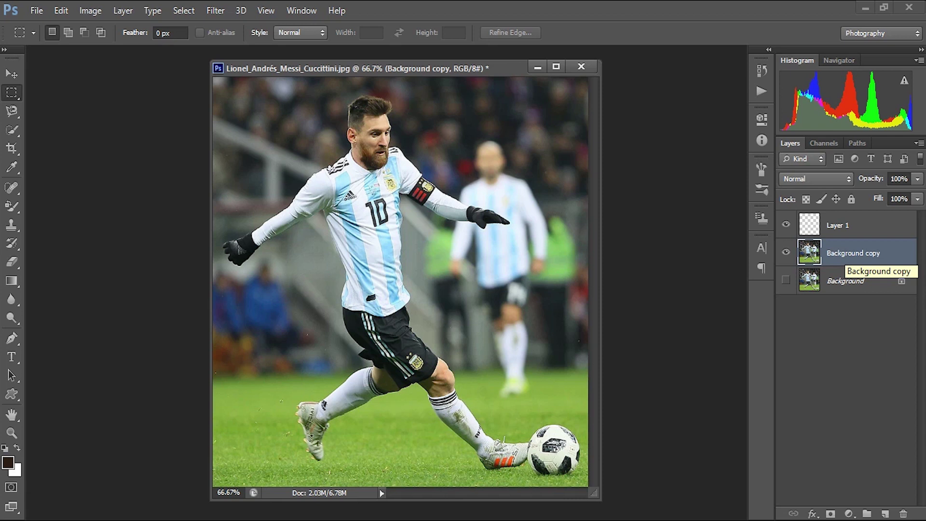
pyautogui.click(12, 130)
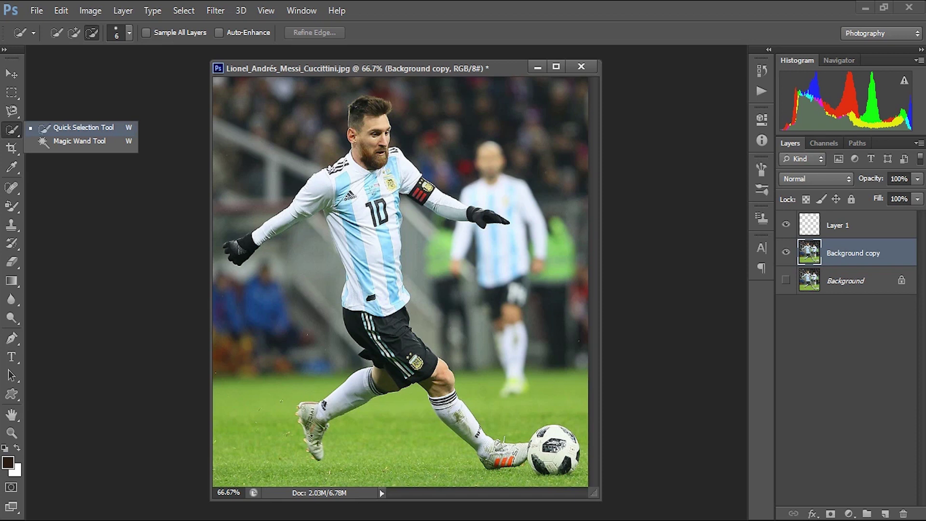
pyautogui.click(82, 127)
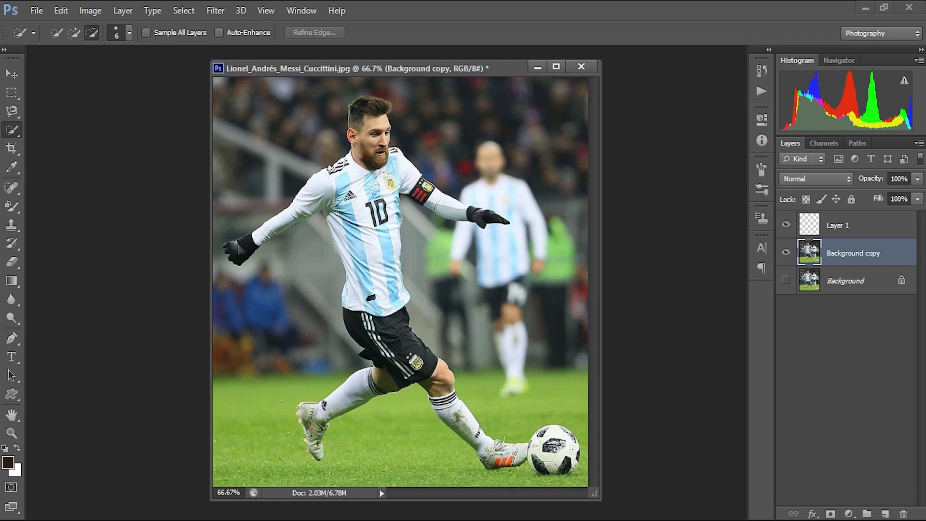
pyautogui.moveTo(316, 453)
pyautogui.mouseDown()
pyautogui.moveTo(306, 408)
pyautogui.moveTo(371, 386)
pyautogui.moveTo(350, 379)
pyautogui.moveTo(362, 316)
pyautogui.moveTo(436, 377)
pyautogui.mouseUp()
pyautogui.moveTo(366, 299)
pyautogui.mouseDown()
pyautogui.moveTo(356, 262)
pyautogui.moveTo(373, 273)
pyautogui.moveTo(337, 222)
pyautogui.moveTo(357, 207)
pyautogui.moveTo(346, 170)
pyautogui.mouseUp()
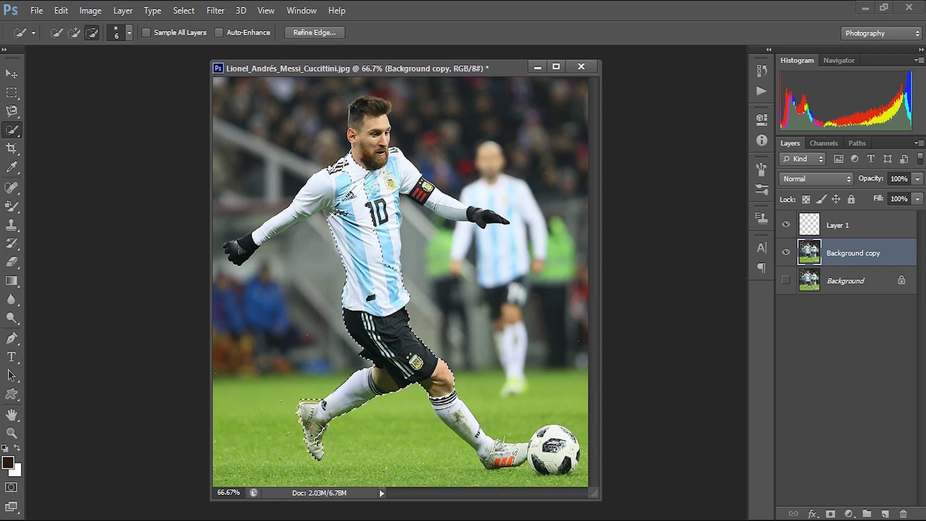
pyautogui.moveTo(324, 188); pyautogui.dragTo(238, 253)
pyautogui.moveTo(378, 226); pyautogui.dragTo(375, 135)
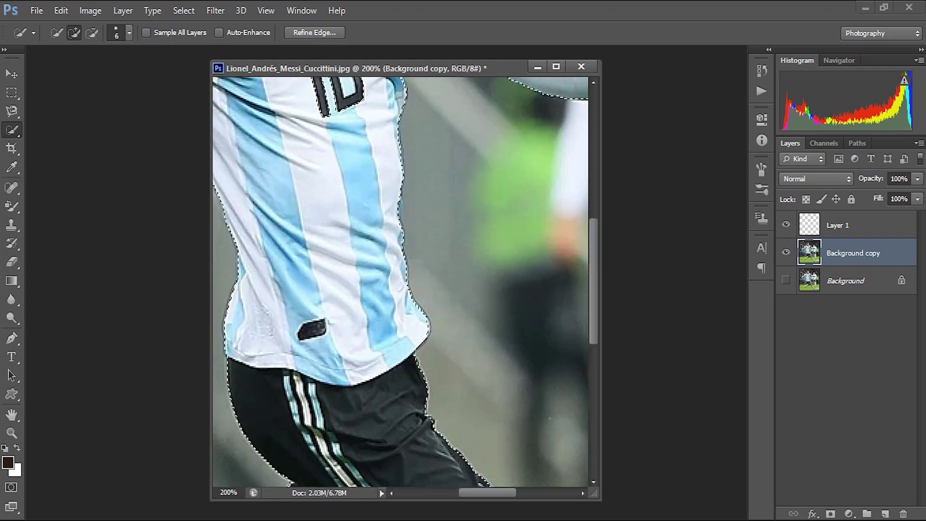
pyautogui.moveTo(289, 159); pyautogui.dragTo(453, 366)
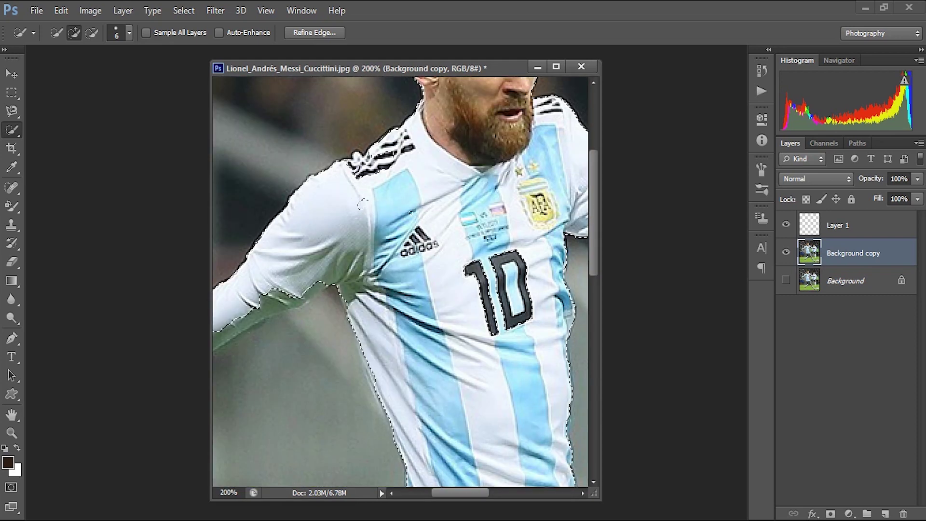
pyautogui.moveTo(371, 202); pyautogui.dragTo(530, 105)
# Add the missed parts of the player's outstretched arms to the selection with the lasso tools
pyautogui.click(11, 110)
pyautogui.click(72, 141)
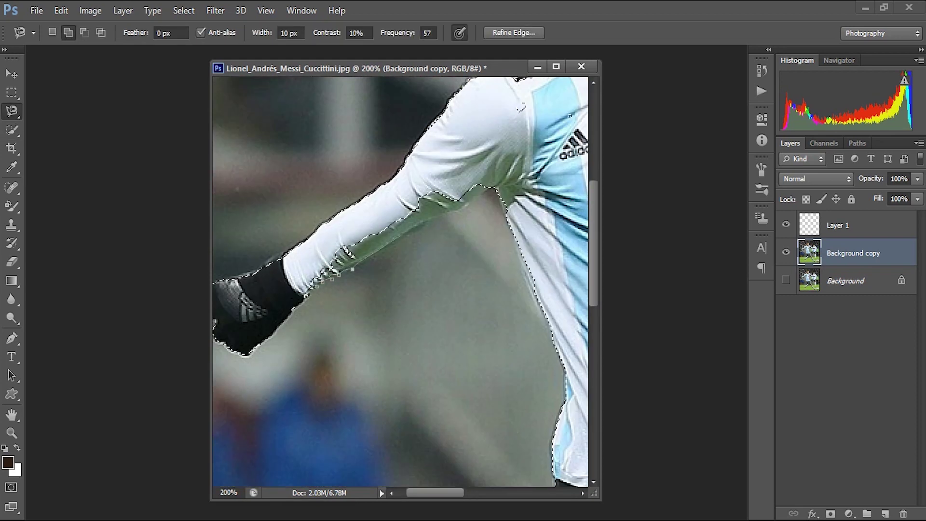
pyautogui.hotkey('shift', 'l')
pyautogui.moveTo(473, 202); pyautogui.dragTo(328, 363)
pyautogui.moveTo(496, 308)
pyautogui.mouseDown()
pyautogui.moveTo(332, 228)
pyautogui.moveTo(254, 208)
pyautogui.mouseUp()
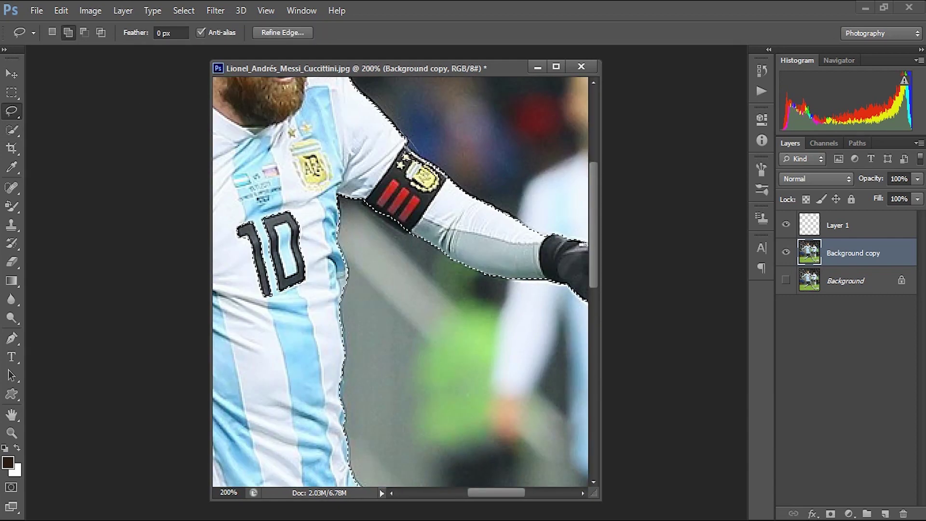
# Extend and refine the selection around the ball, both boots and the lower legs with the lasso tools
pyautogui.scroll(-10, 400, 280)
pyautogui.hscroll(2, 400, 279)
pyautogui.hotkey('shift', 'l')
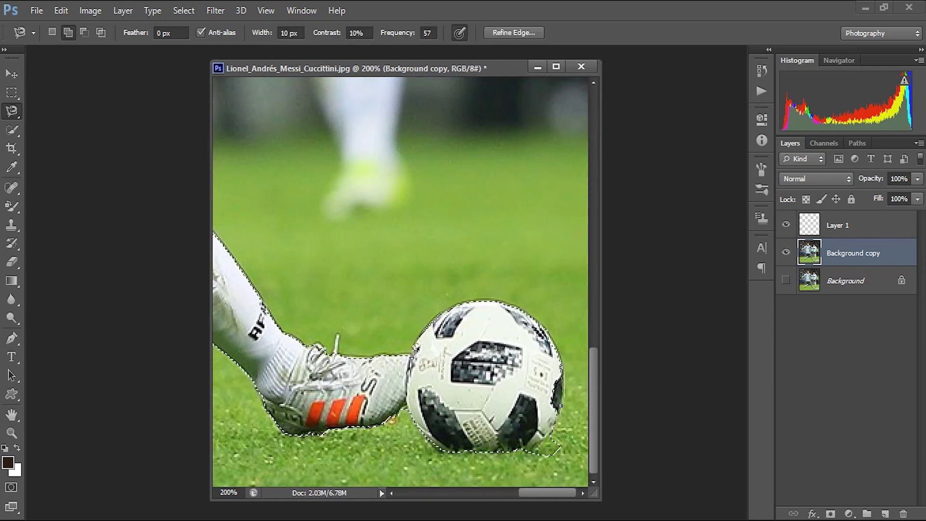
pyautogui.hotkey('shift', 'l')
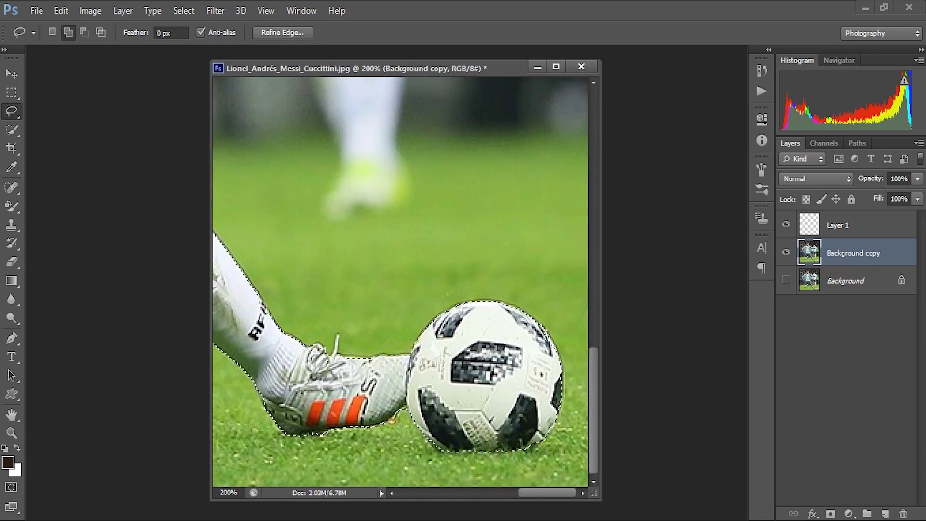
pyautogui.scroll(2, 400, 280)
pyautogui.hscroll(-8, 400, 280)
pyautogui.hotkey('shift', 'l')
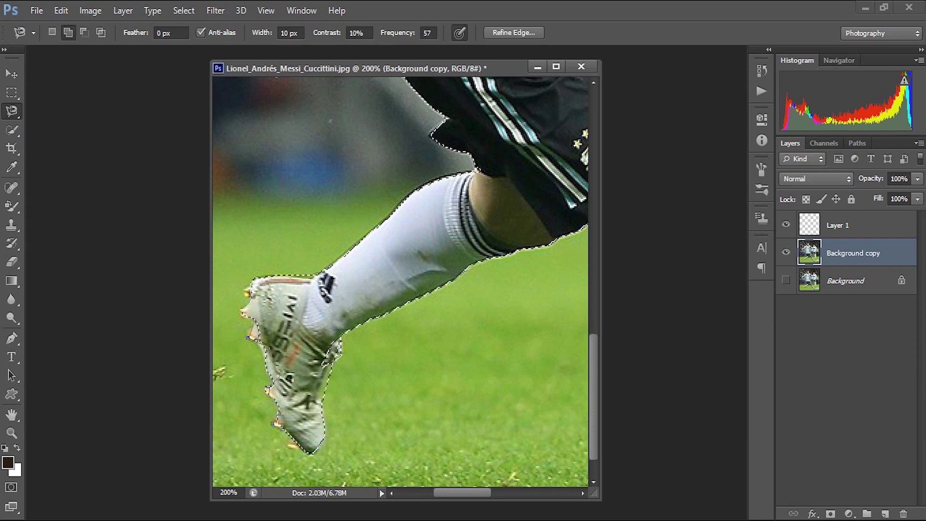
pyautogui.hotkey('shift', 'l')
# Refine the selection outline along the rear arm, the shoulders and the head with the lasso tools
pyautogui.scroll(10, 400, 280)
pyautogui.hscroll(-3, 400, 280)
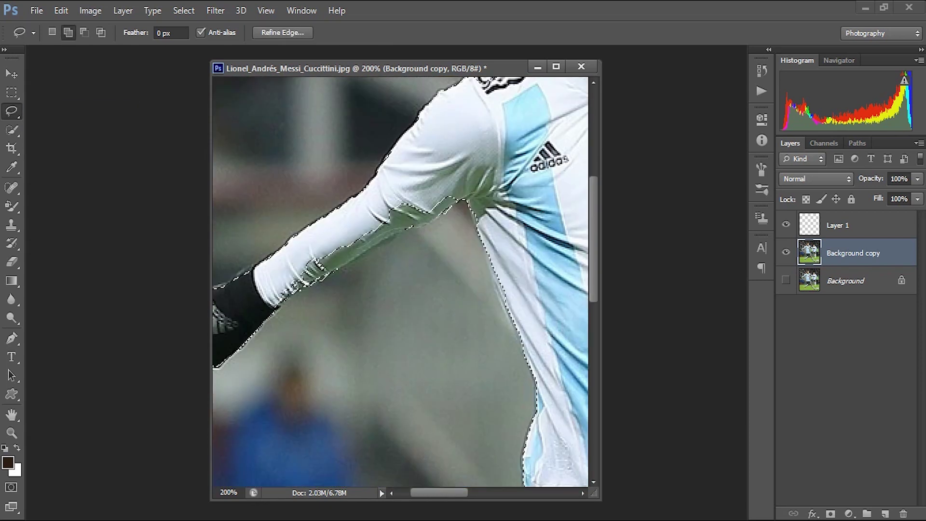
pyautogui.hotkey('shift', 'l')
pyautogui.scroll(6, 400, 280)
pyautogui.hscroll(2, 400, 279)
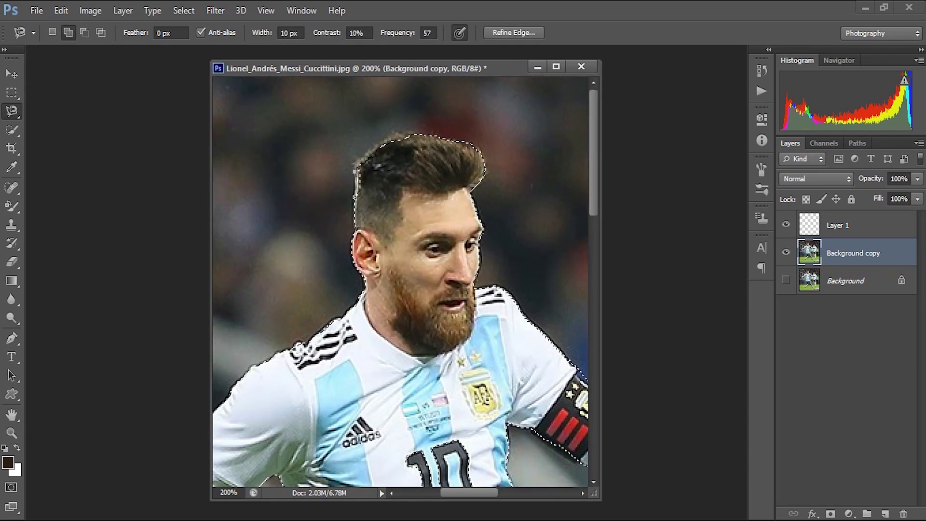
# Clean up the remaining edges of the player's selection with the Lasso tool, subtracting stray background areas
pyautogui.scroll(-15, 401, 280)
pyautogui.hotkey('ctrl', '+')
pyautogui.rightClick(12, 111)
pyautogui.click(62, 110)
pyautogui.press('alt')
pyautogui.scroll(5, 400, 279)
pyautogui.hscroll(4, 400, 279)
pyautogui.scroll(10, 400, 280)
pyautogui.press('h')
pyautogui.hotkey('ctrl', '0')
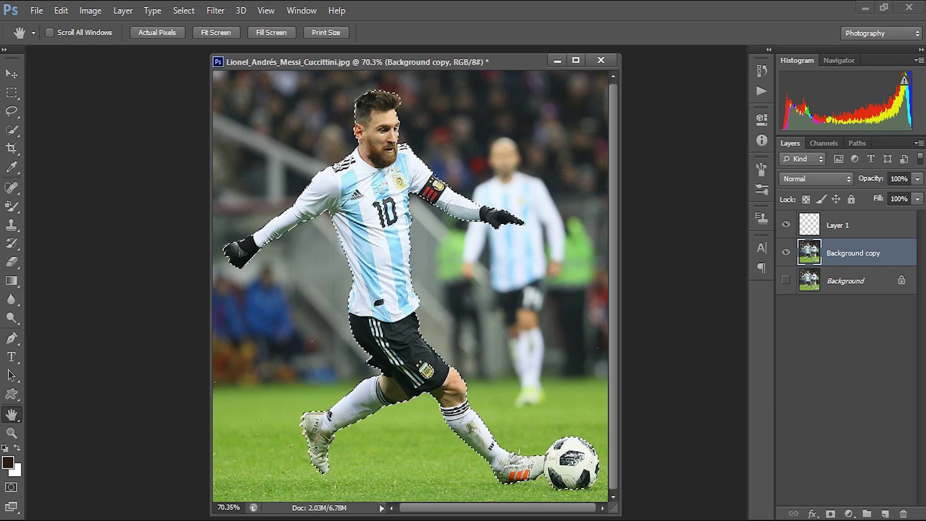
# Invert the selection and delete the surroundings of the player and ball from the Background copy layer
pyautogui.click(183, 10)
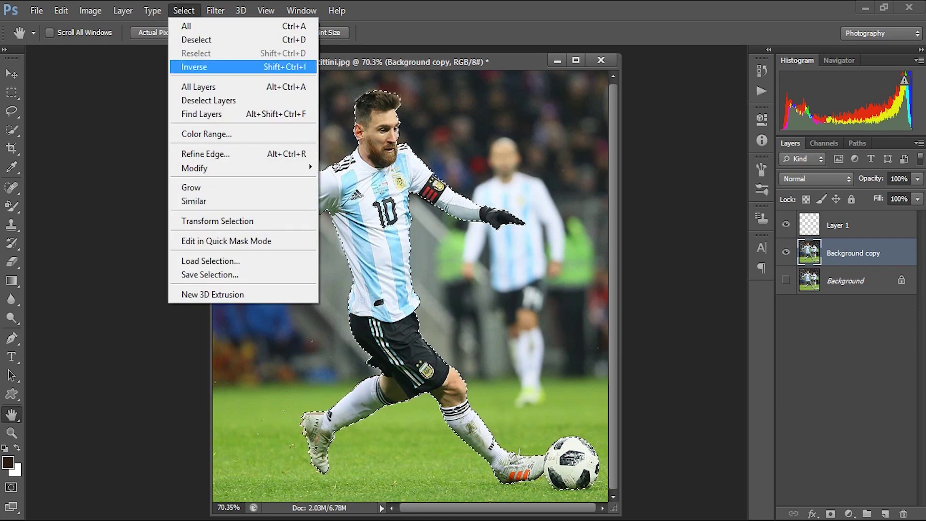
pyautogui.click(194, 67)
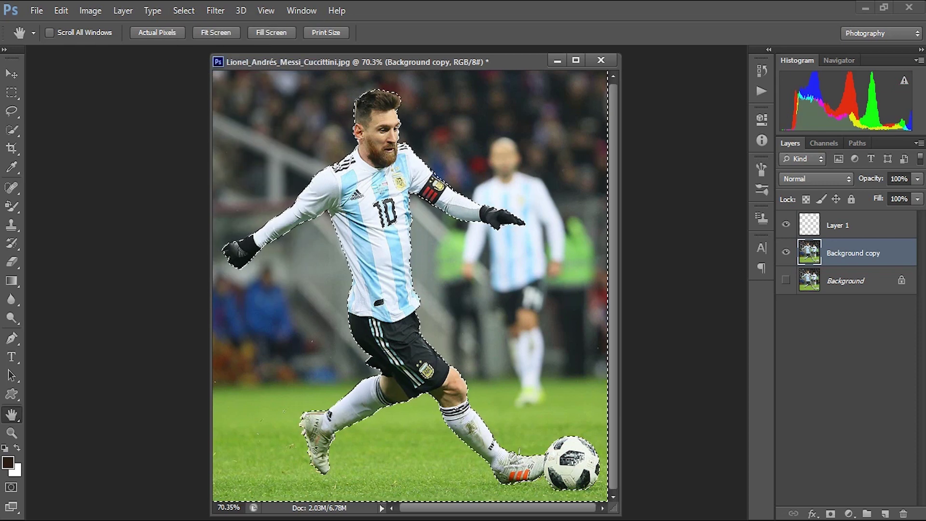
pyautogui.press('Delete')
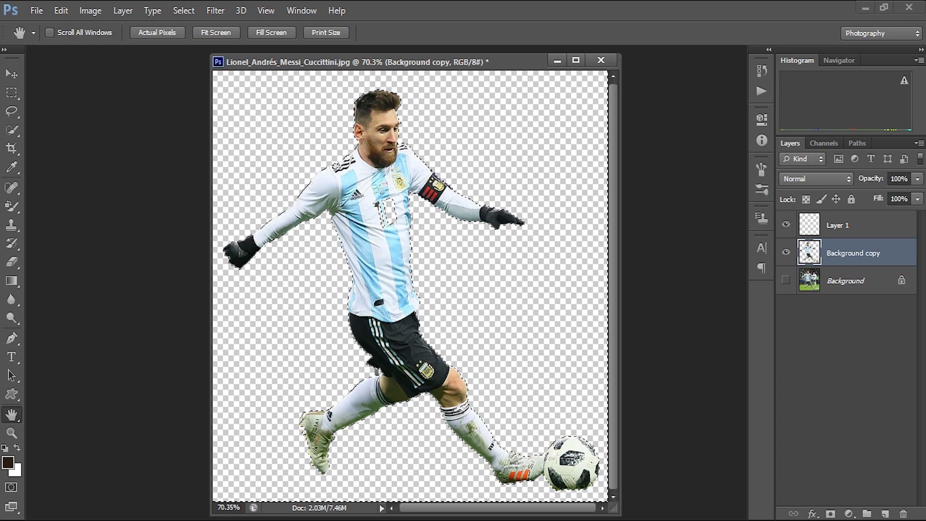
# Deselect the current selection and move the Background copy layer above Layer 1
pyautogui.press('v')
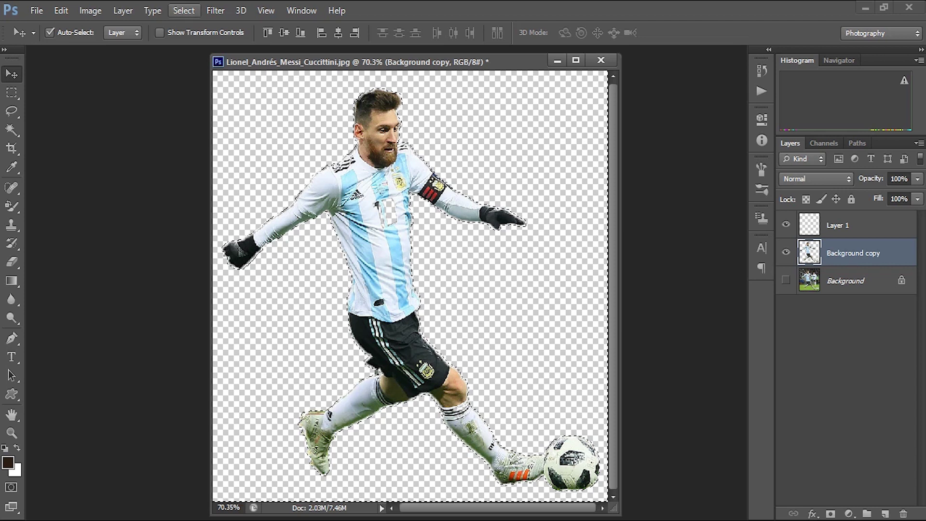
pyautogui.click(184, 11)
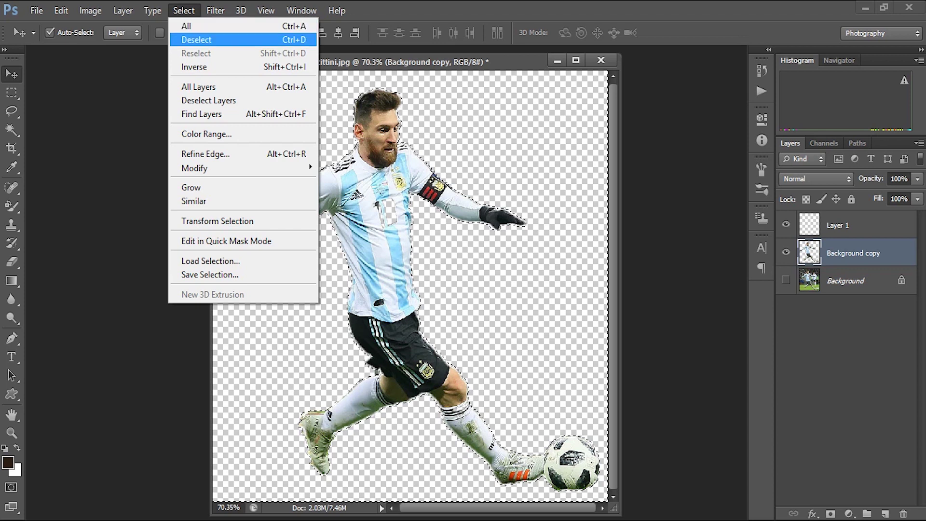
pyautogui.click(196, 40)
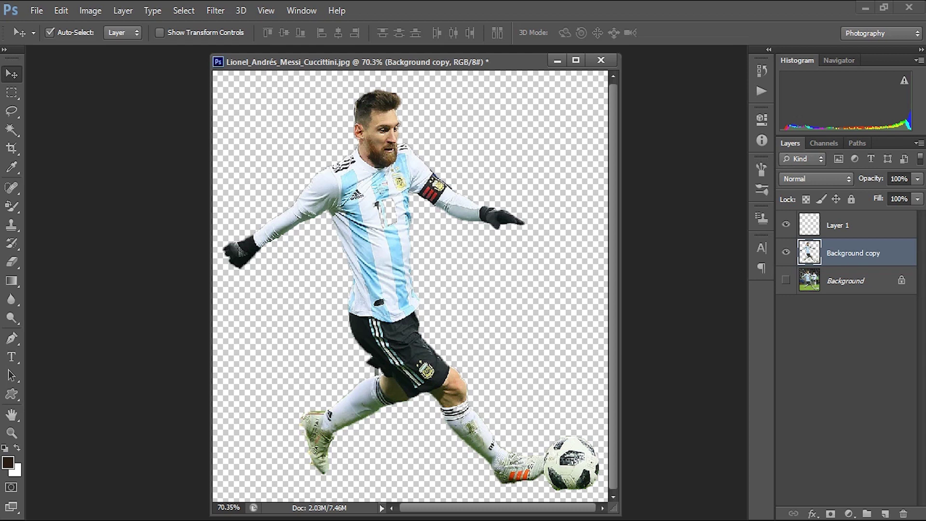
pyautogui.moveTo(853, 253); pyautogui.dragTo(851, 215)
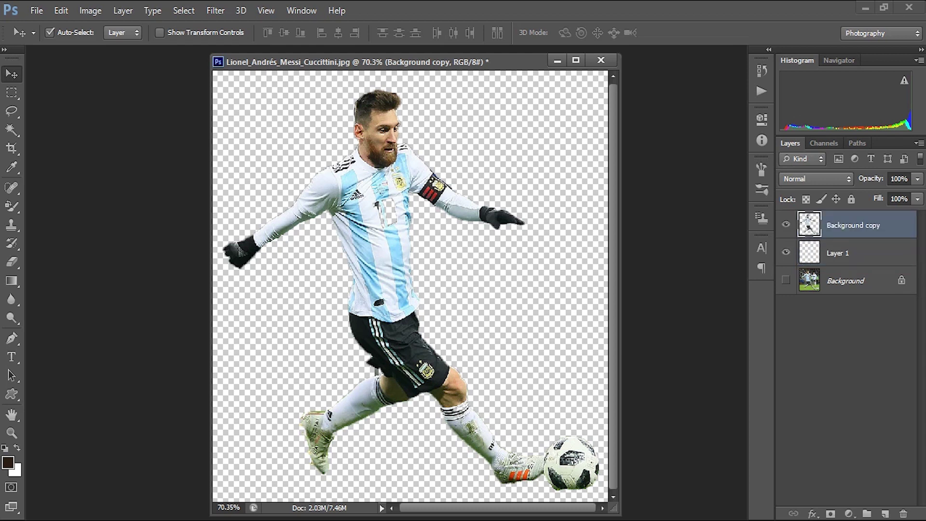
# Hide Background copy and stretch the thin strip on Layer 1 horizontally to about 9975% width, nearly filling the canvas width
pyautogui.click(853, 253)
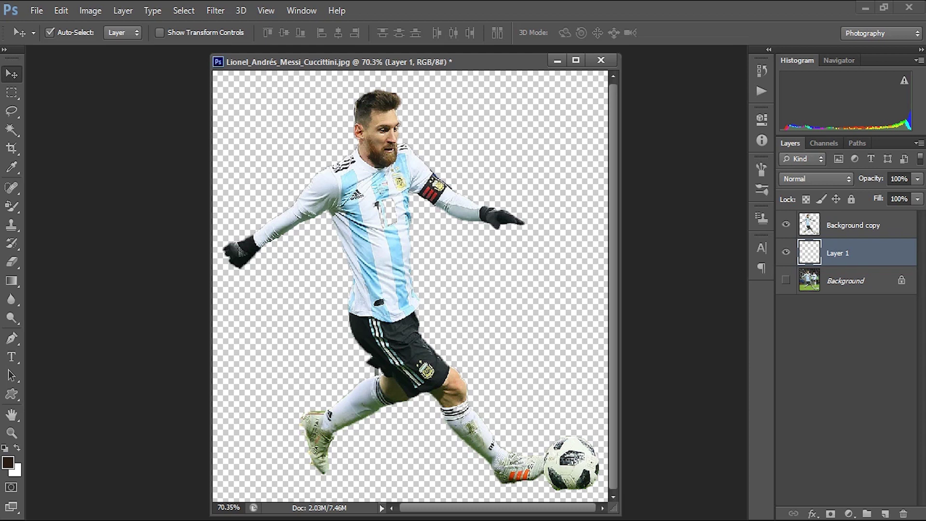
pyautogui.click(786, 224)
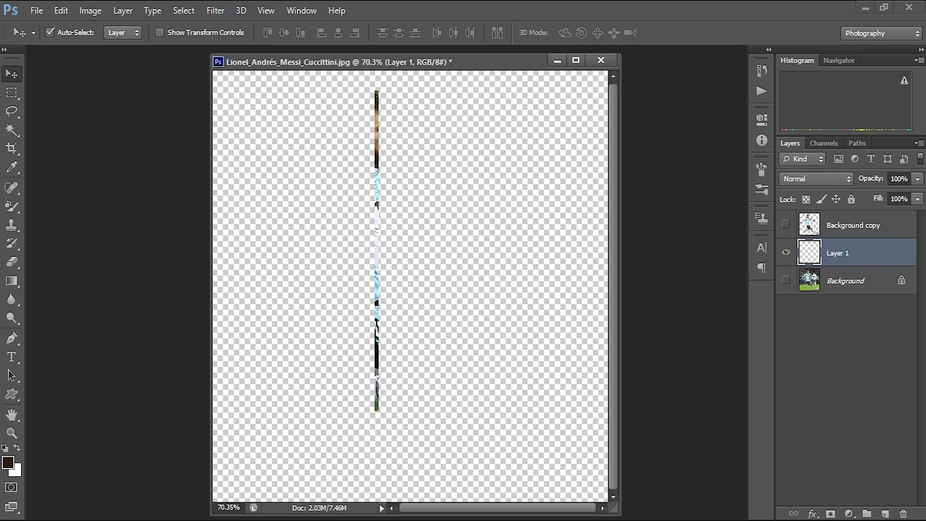
pyautogui.click(61, 10)
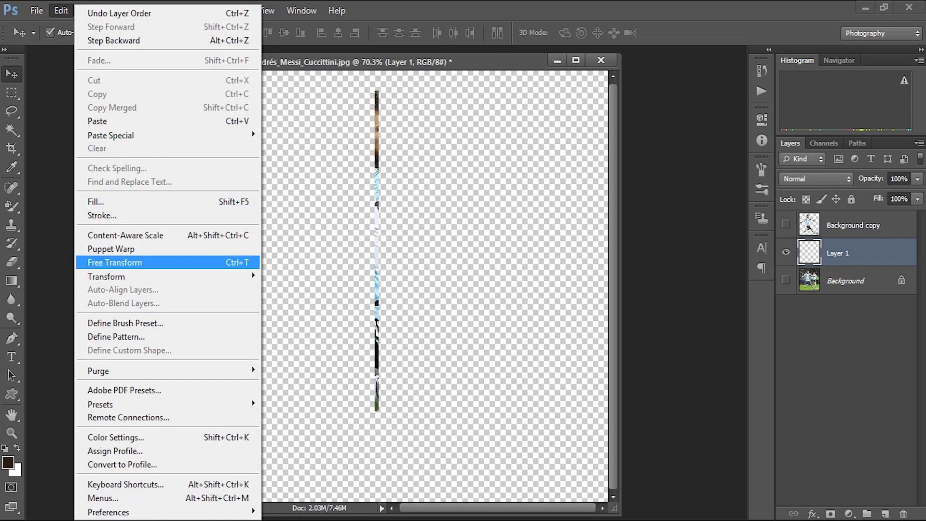
pyautogui.press('Return')
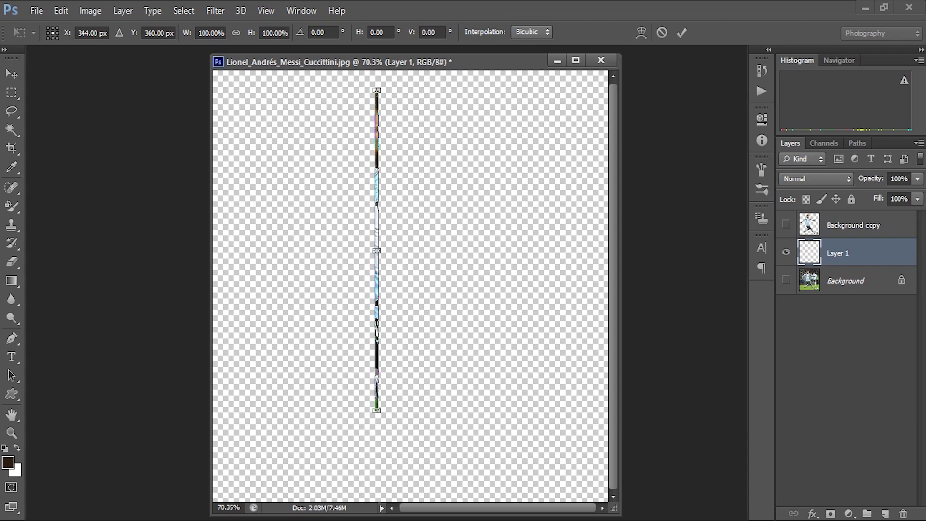
pyautogui.moveTo(377, 251); pyautogui.dragTo(601, 250)
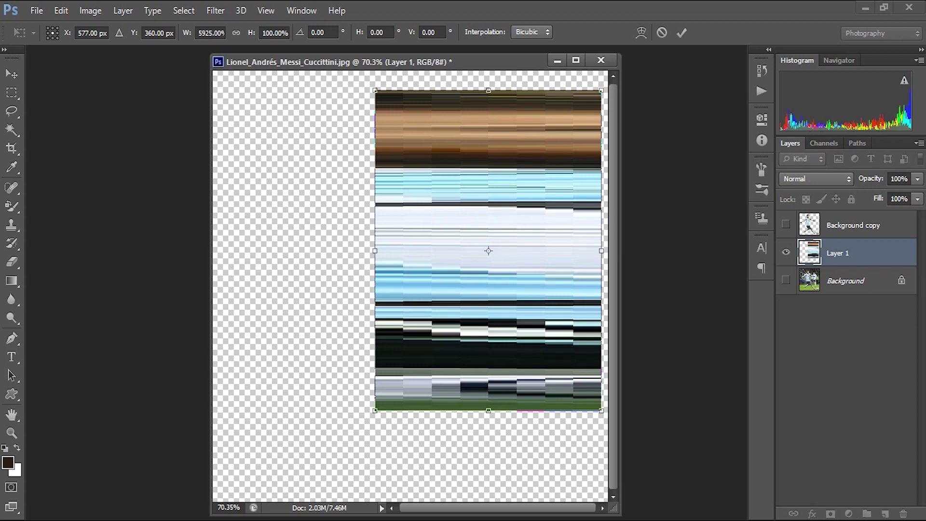
pyautogui.moveTo(374, 250); pyautogui.dragTo(220, 250)
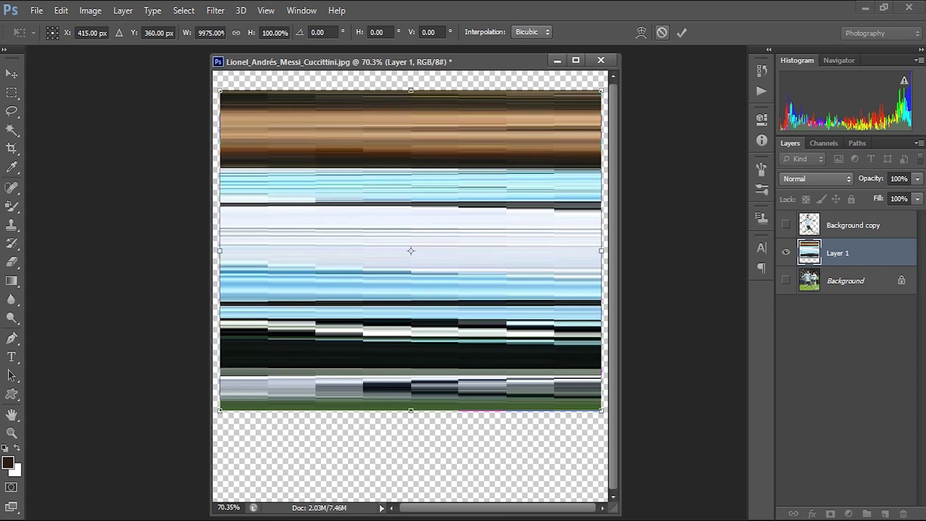
pyautogui.click(681, 33)
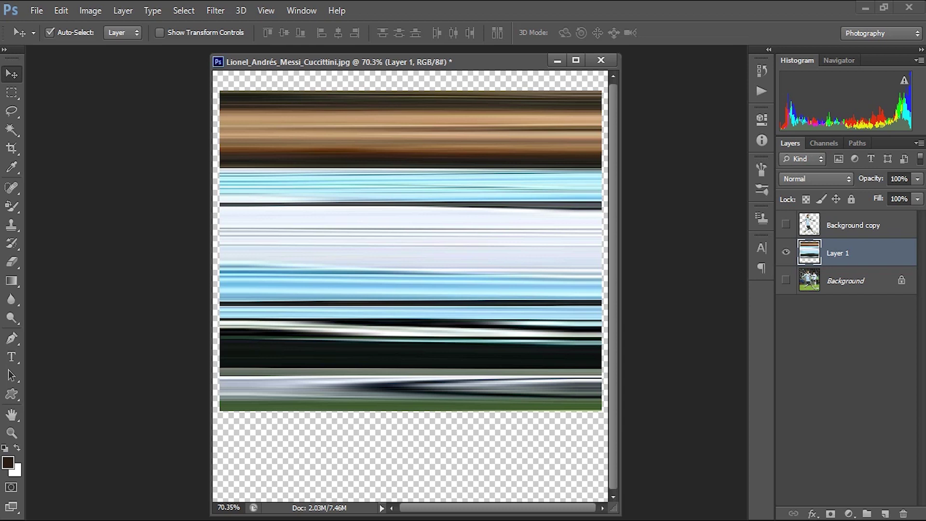
# Apply the Polar Coordinates distortion filter to Layer 1 with the Rectangular to Polar option
pyautogui.hotkey('alt', 't')
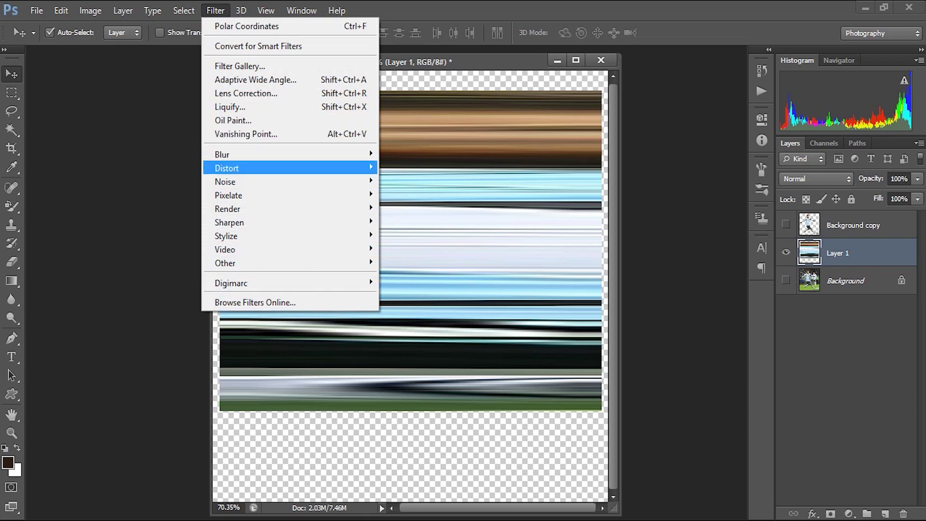
pyautogui.moveTo(288, 168)
pyautogui.press('Right')
pyautogui.press('Down')
pyautogui.press('Down')
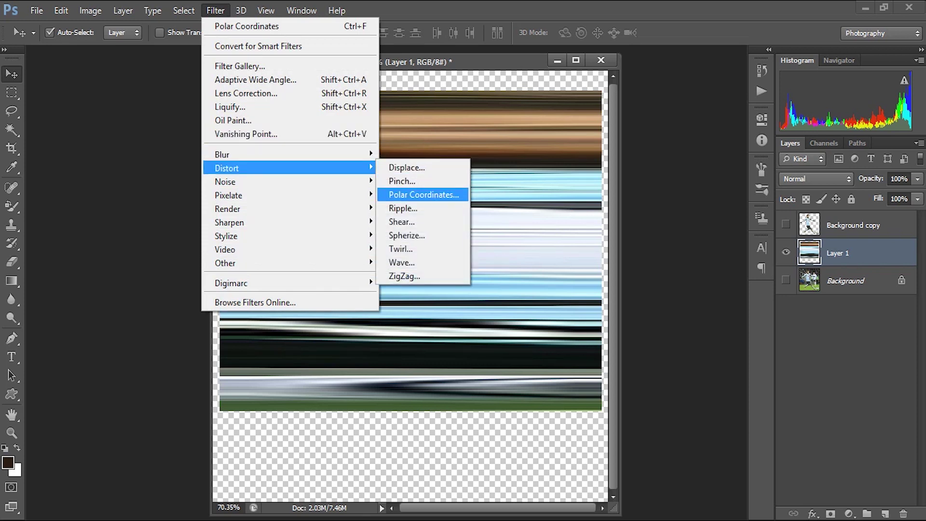
pyautogui.press('Return')
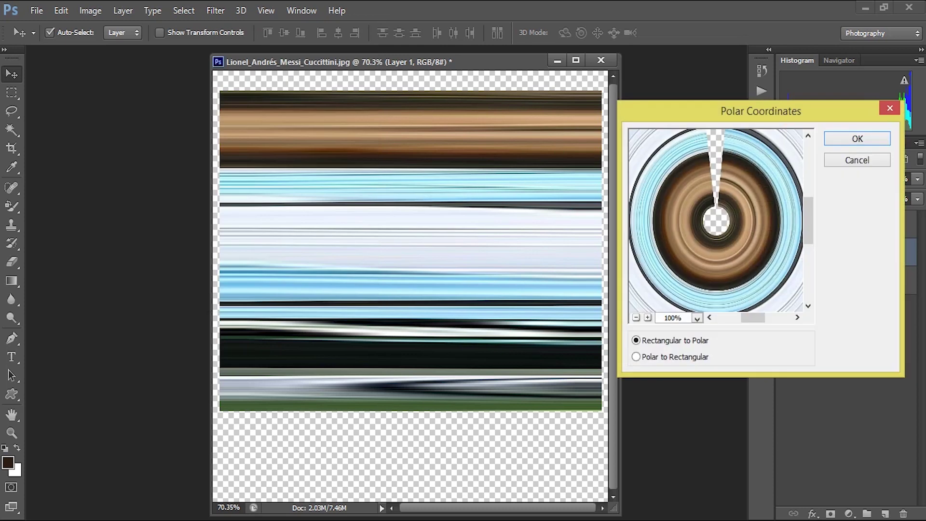
pyautogui.moveTo(808, 220); pyautogui.dragTo(808, 187)
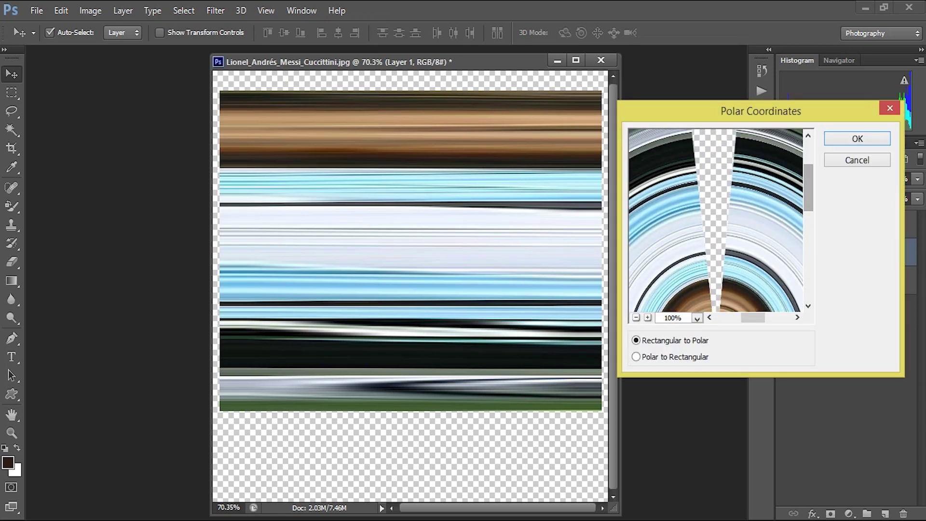
pyautogui.click(636, 318)
pyautogui.click(636, 317)
pyautogui.click(636, 317)
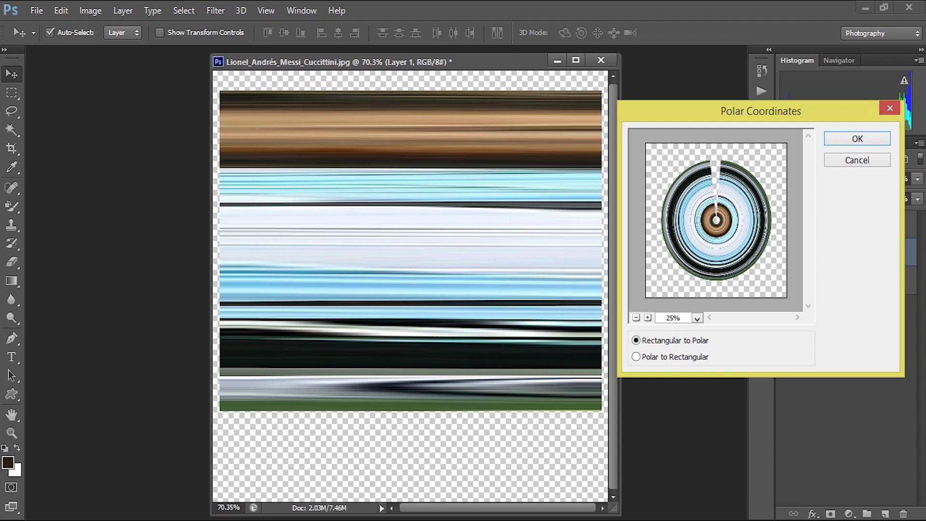
pyautogui.click(856, 138)
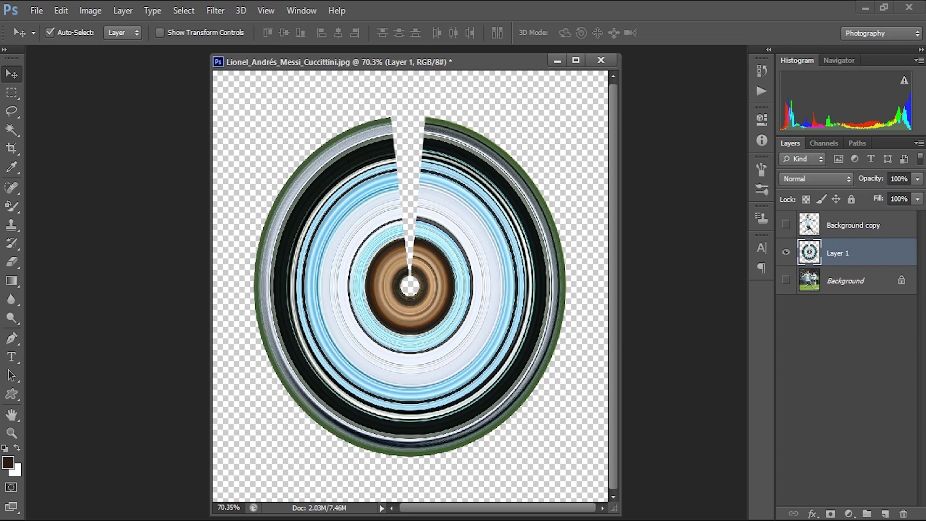
# Show the Background copy layer again and scale the rings on Layer 1 proportionally to about 133% with Free Transform
pyautogui.click(785, 225)
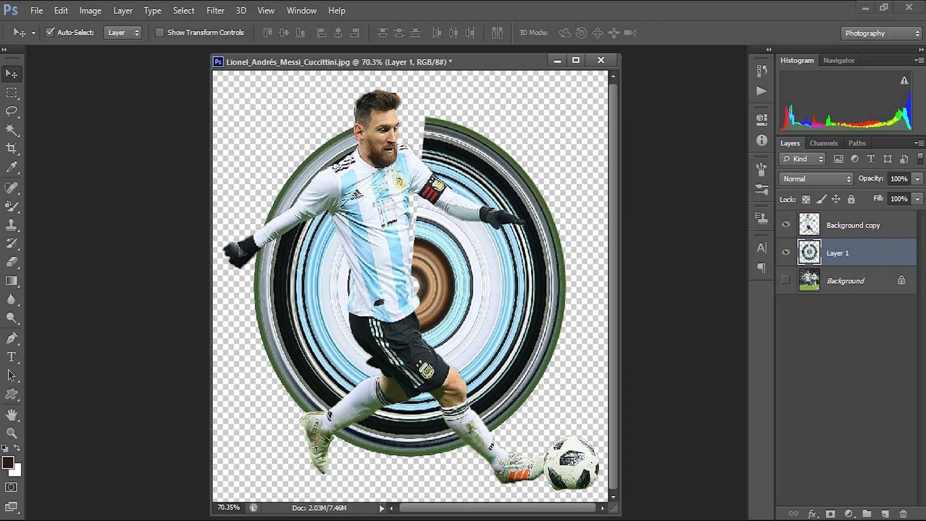
pyautogui.click(60, 10)
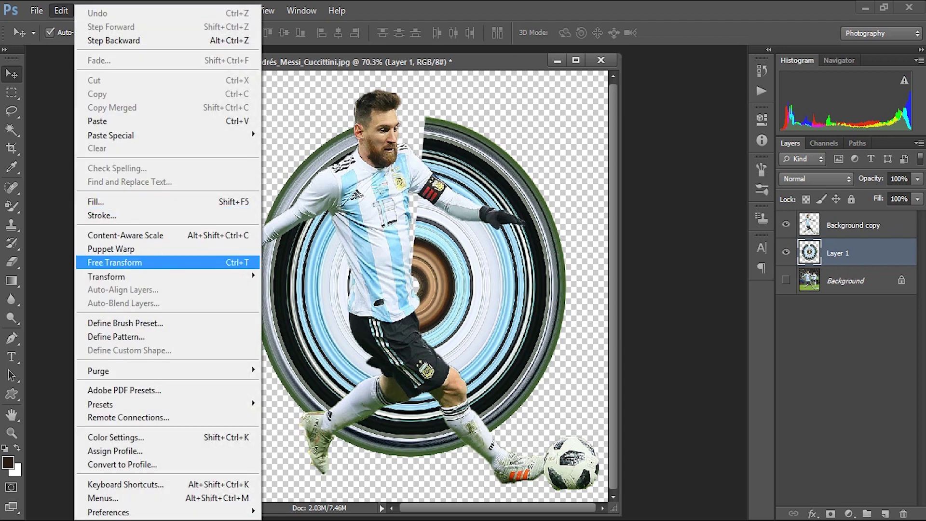
pyautogui.click(114, 262)
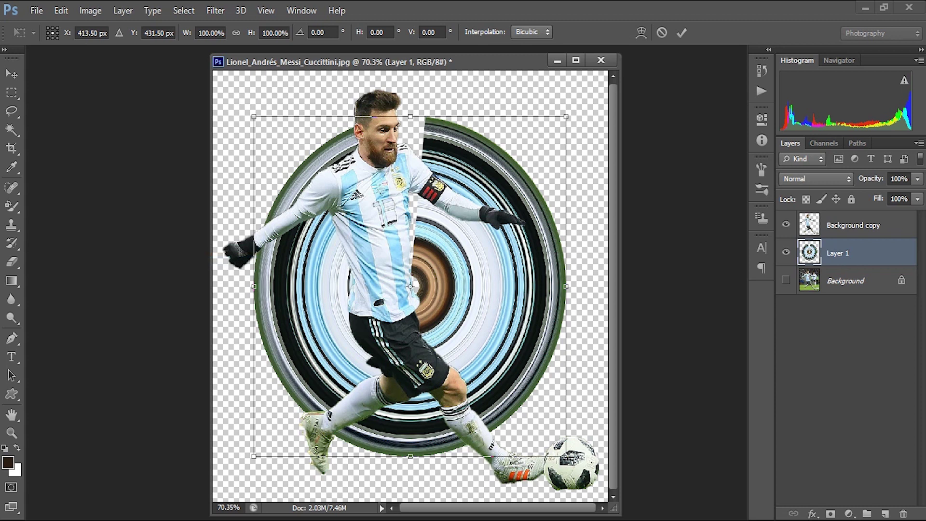
pyautogui.press('shift')
pyautogui.moveTo(254, 117); pyautogui.dragTo(206, 68)
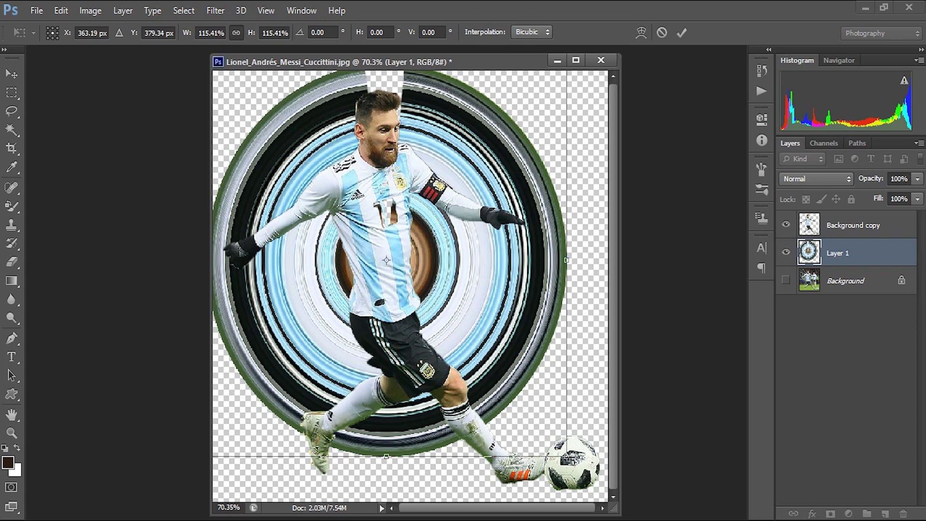
pyautogui.moveTo(567, 456); pyautogui.dragTo(625, 477)
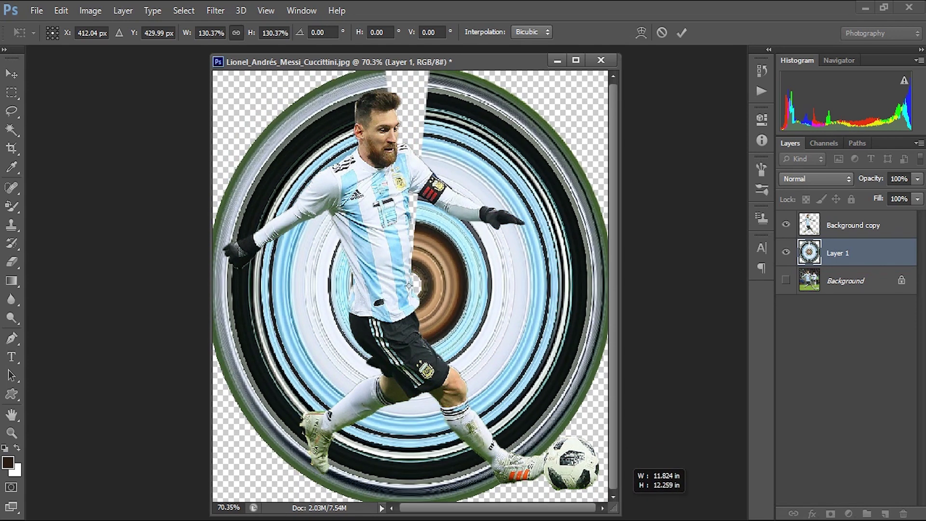
pyautogui.moveTo(626, 477); pyautogui.dragTo(638, 485)
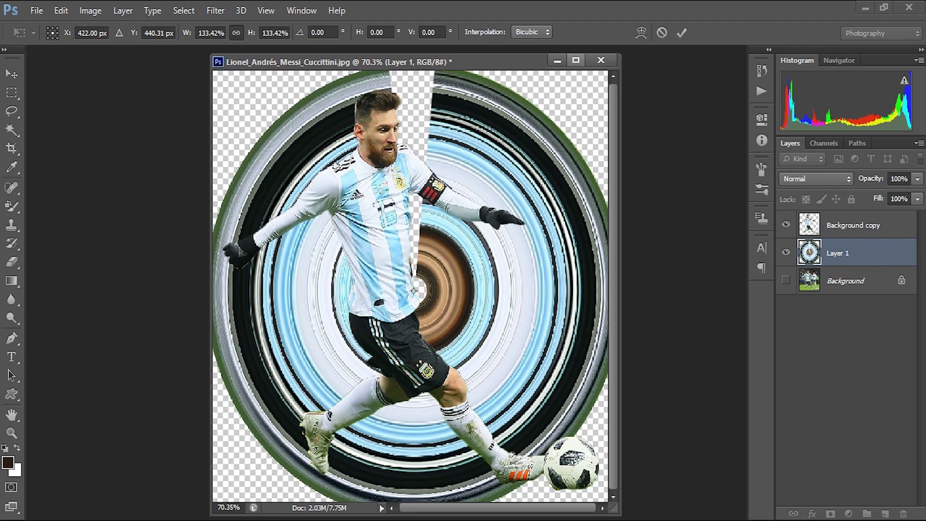
# Rotate the rings on Layer 1 by about 72° clockwise so the wedge gap points to the right, and apply the transform
pyautogui.click(575, 60)
pyautogui.moveTo(706, 54); pyautogui.dragTo(772, 169)
pyautogui.moveTo(784, 193); pyautogui.dragTo(788, 465)
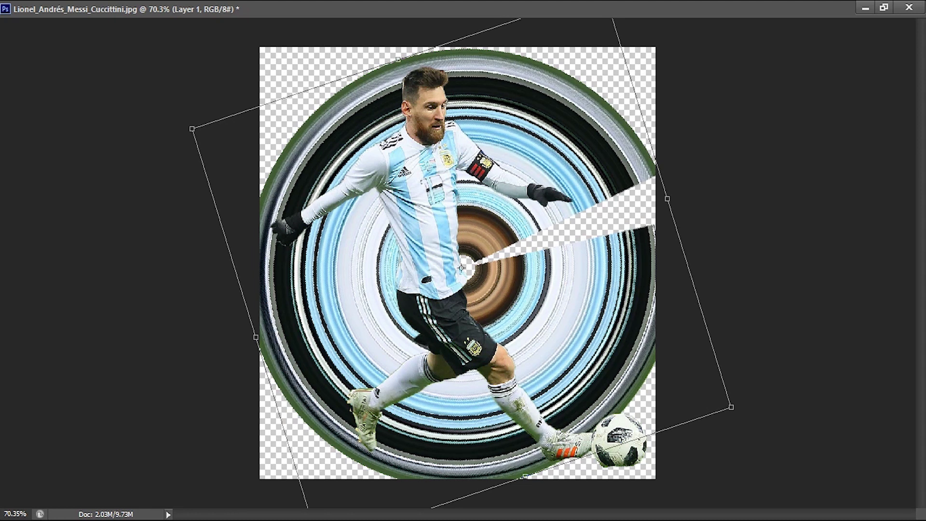
pyautogui.click(884, 7)
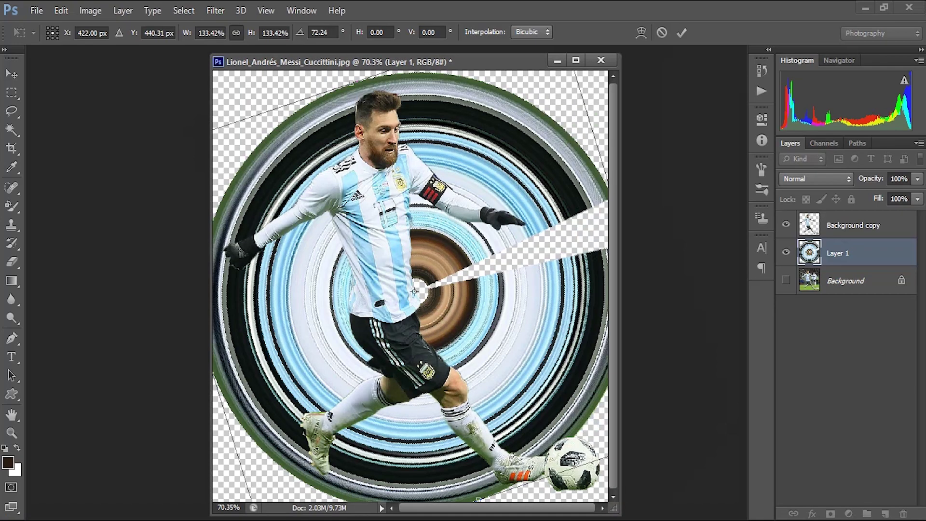
pyautogui.click(681, 32)
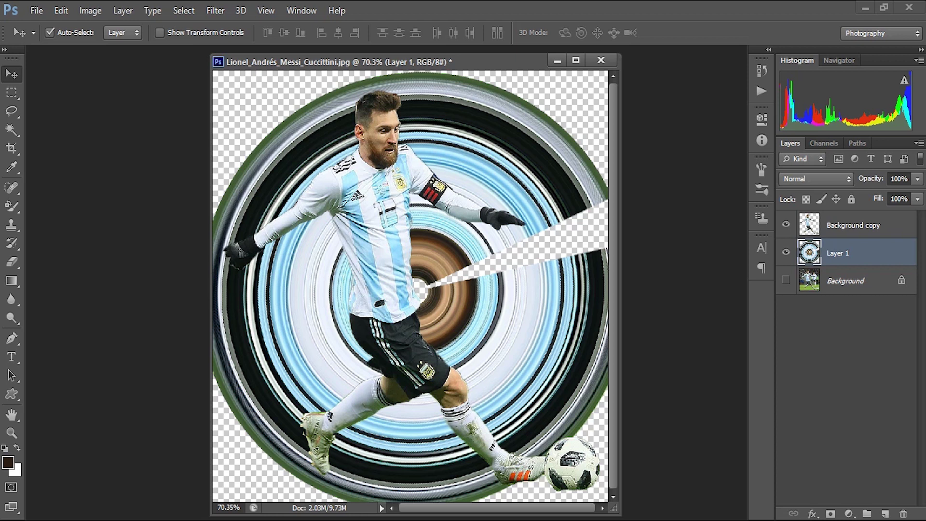
# Expand the canvas with Reveal All to include the parts of the rings outside its edges
pyautogui.click(90, 11)
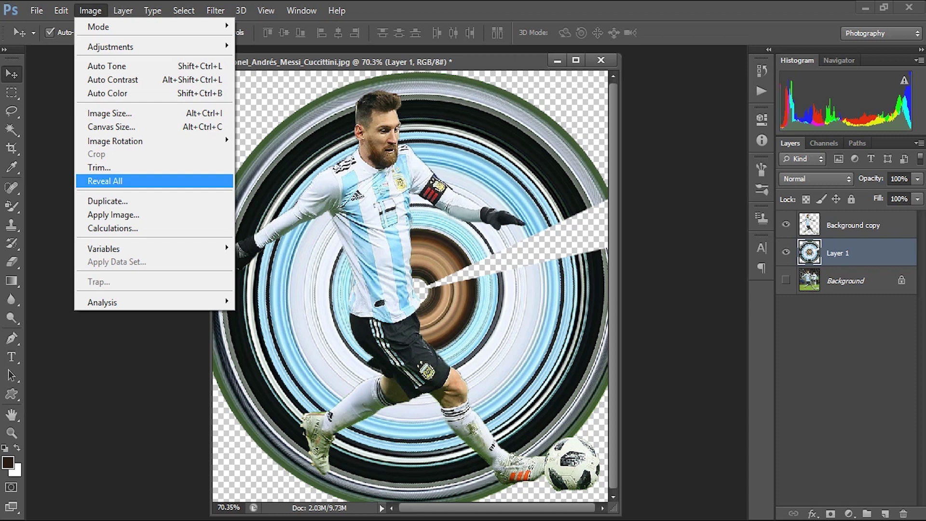
pyautogui.click(104, 181)
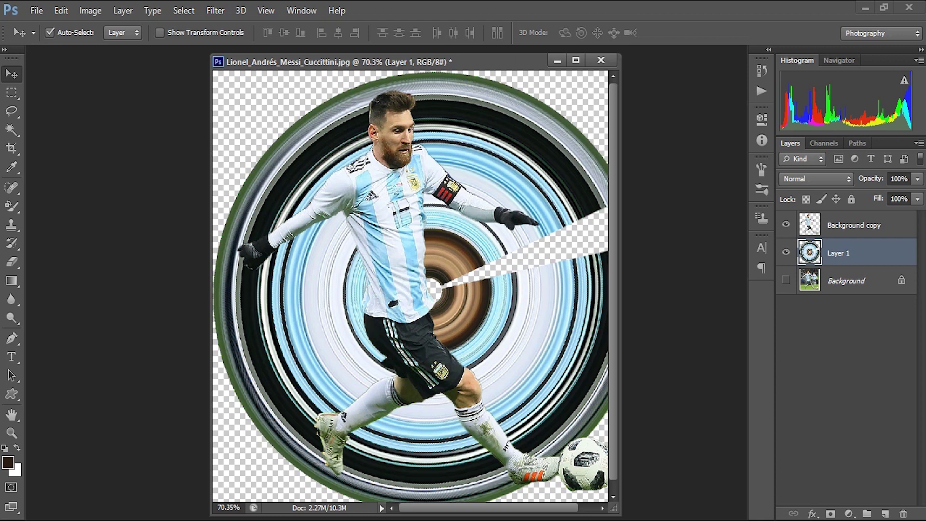
# Erase the ring segments to the right of the footballer below his outstretched arm on Layer 1 with a soft 52 px eraser
pyautogui.press('e')
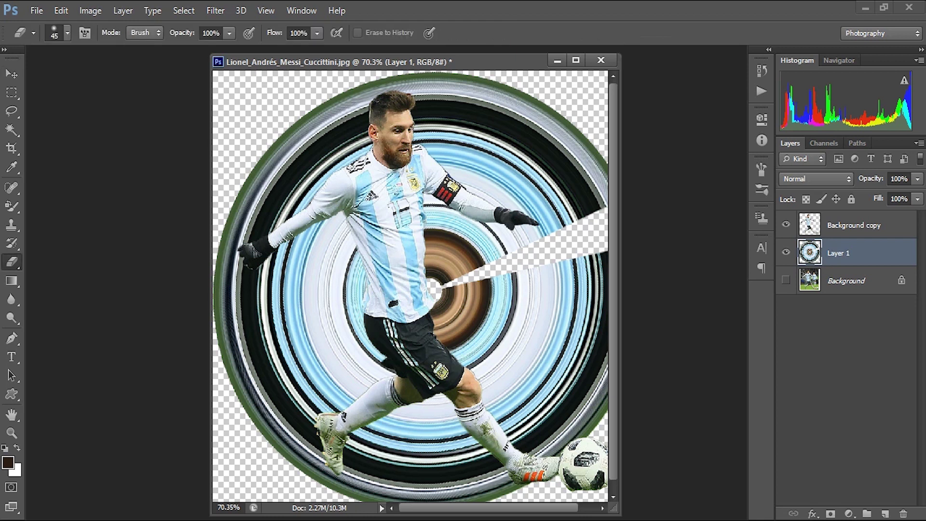
pyautogui.click(68, 33)
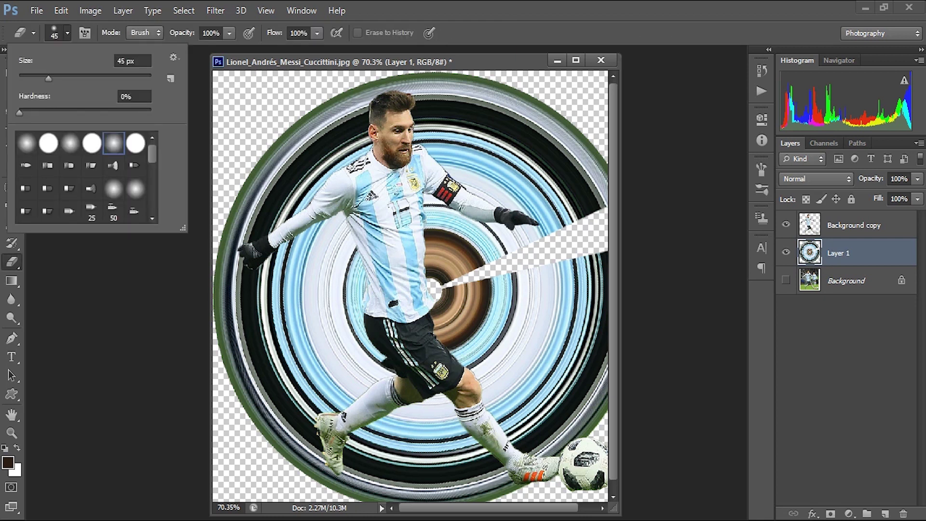
pyautogui.moveTo(48, 78); pyautogui.dragTo(52, 78)
pyautogui.press('Return')
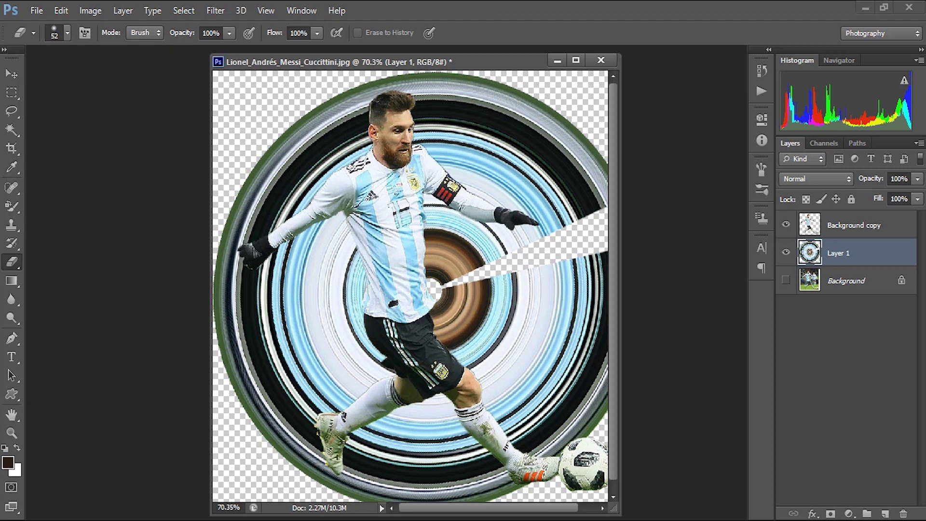
pyautogui.moveTo(540, 446)
pyautogui.mouseDown()
pyautogui.moveTo(490, 402)
pyautogui.moveTo(525, 429)
pyautogui.moveTo(523, 448)
pyautogui.moveTo(555, 434)
pyautogui.moveTo(463, 356)
pyautogui.moveTo(593, 270)
pyautogui.moveTo(482, 338)
pyautogui.mouseUp()
pyautogui.moveTo(436, 282)
pyautogui.mouseDown()
pyautogui.moveTo(437, 241)
pyautogui.moveTo(482, 251)
pyautogui.moveTo(506, 232)
pyautogui.mouseUp()
pyautogui.press('v')
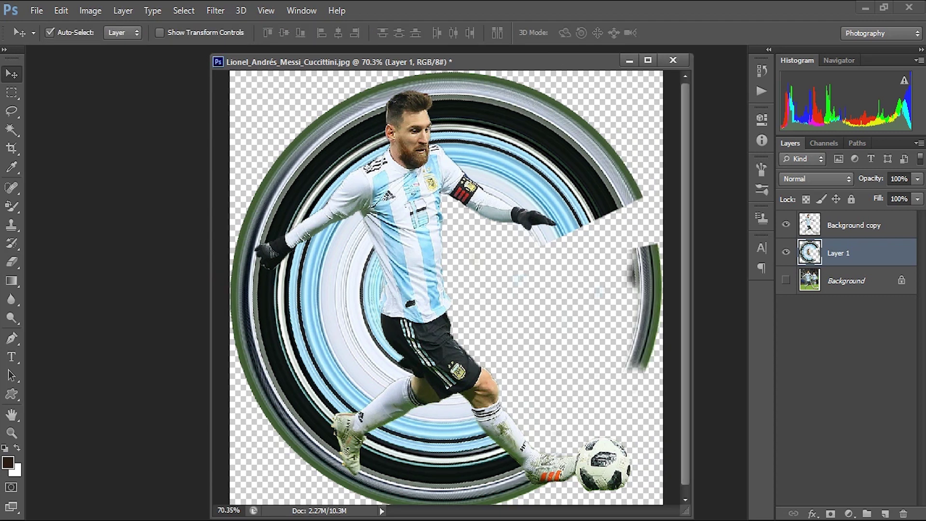
pyautogui.press('e')
pyautogui.moveTo(634, 366)
pyautogui.mouseDown()
pyautogui.moveTo(651, 290)
pyautogui.moveTo(648, 255)
pyautogui.moveTo(639, 289)
pyautogui.moveTo(638, 253)
pyautogui.mouseUp()
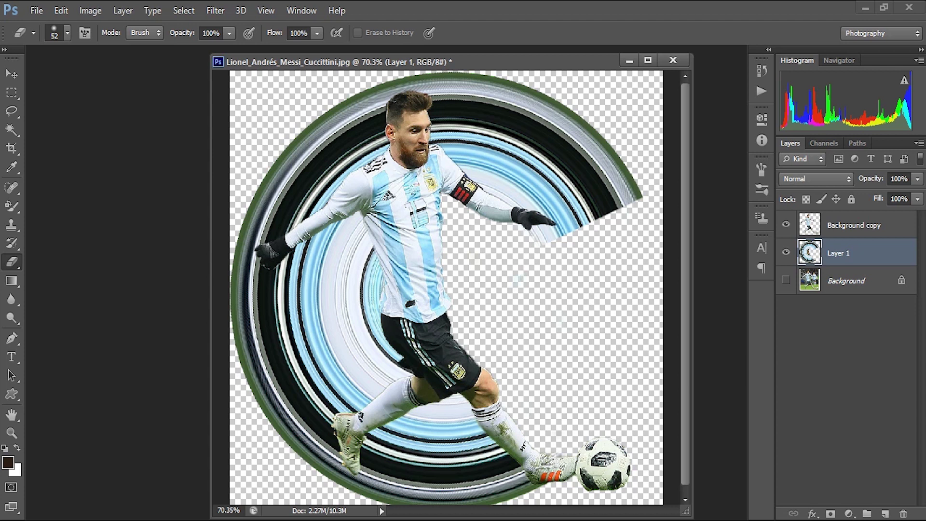
# Check the rings against the original Background, hide it again, and add a new empty layer directly above it
pyautogui.click(785, 280)
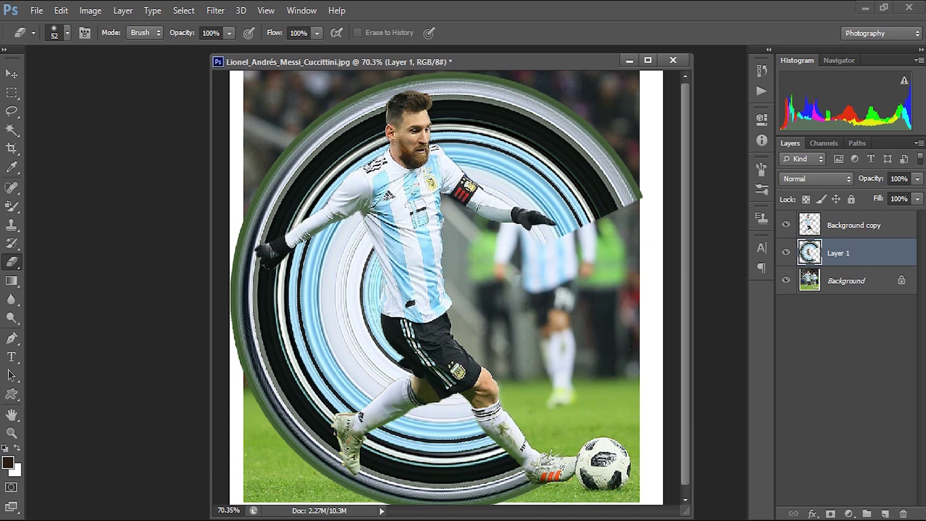
pyautogui.click(786, 280)
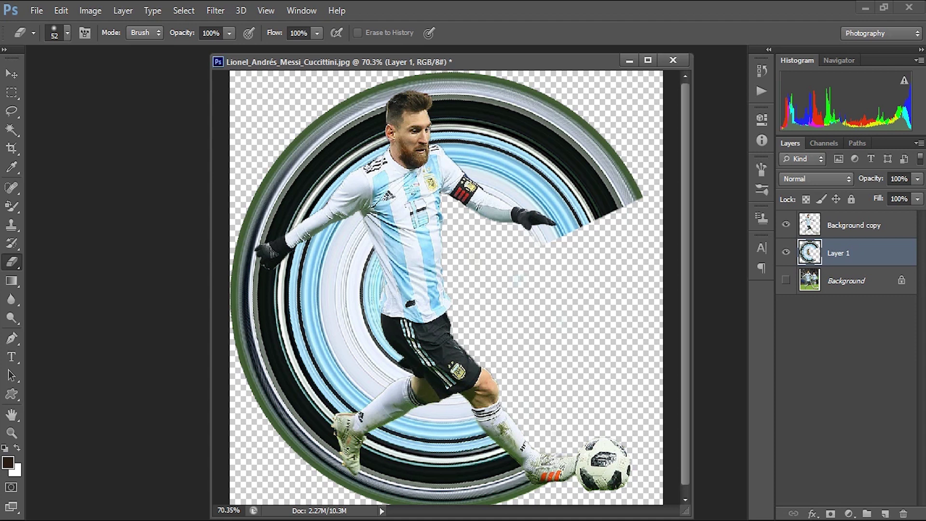
pyautogui.click(846, 280)
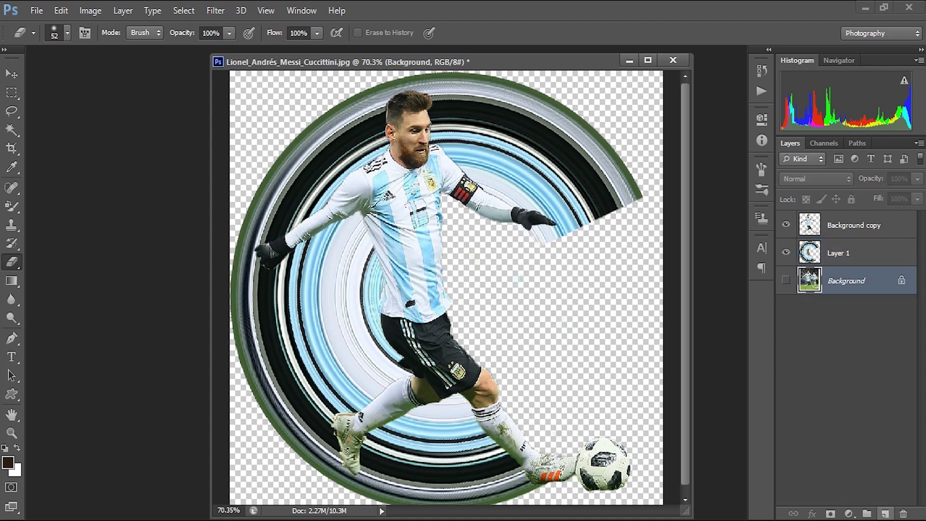
pyautogui.click(885, 513)
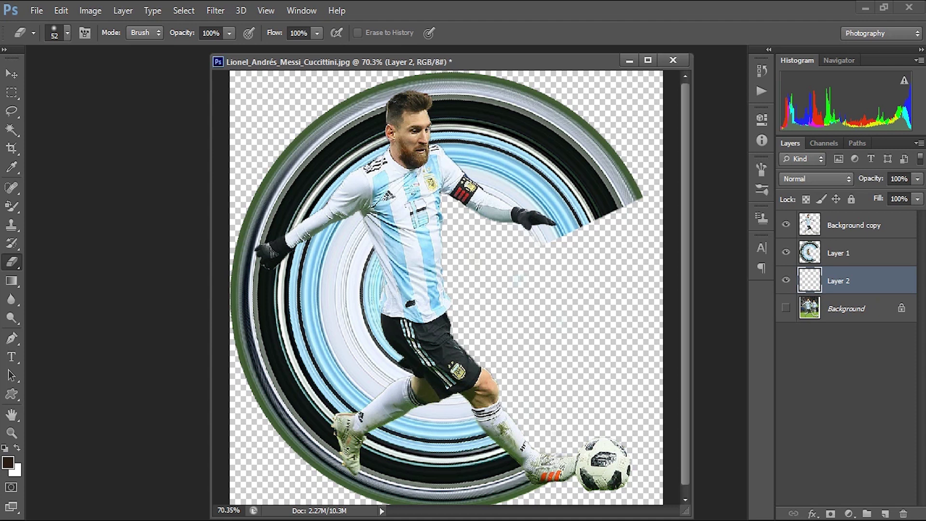
# Base the gradient on the Foreground to Background preset and set its start colour to the light blue sampled from the jersey
pyautogui.click(11, 281)
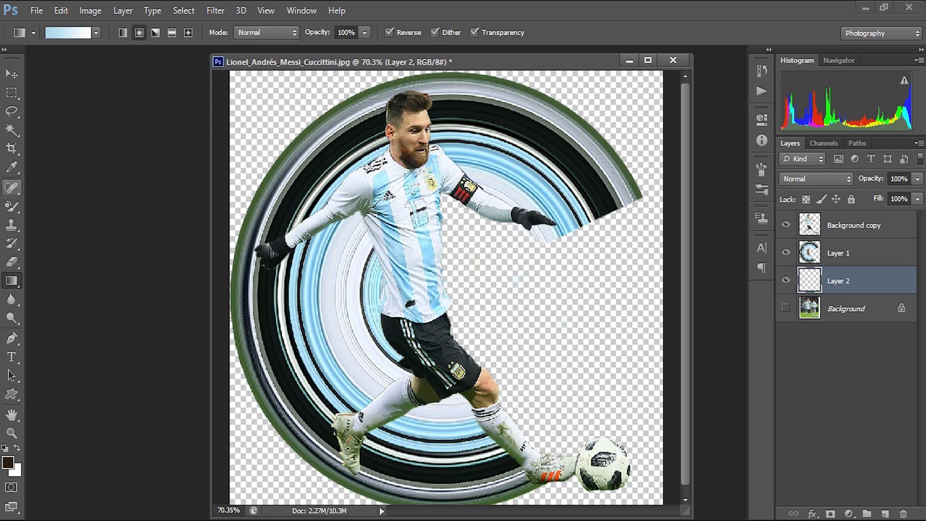
pyautogui.click(66, 33)
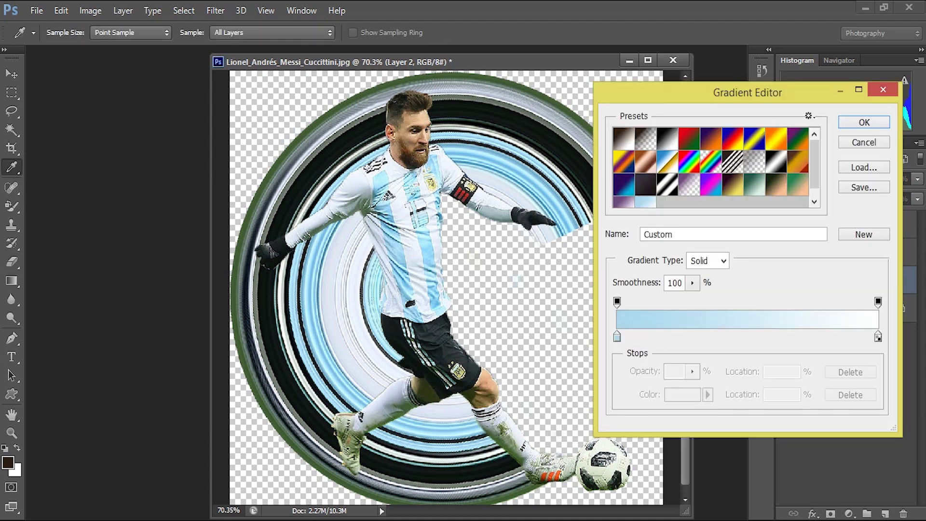
pyautogui.click(623, 139)
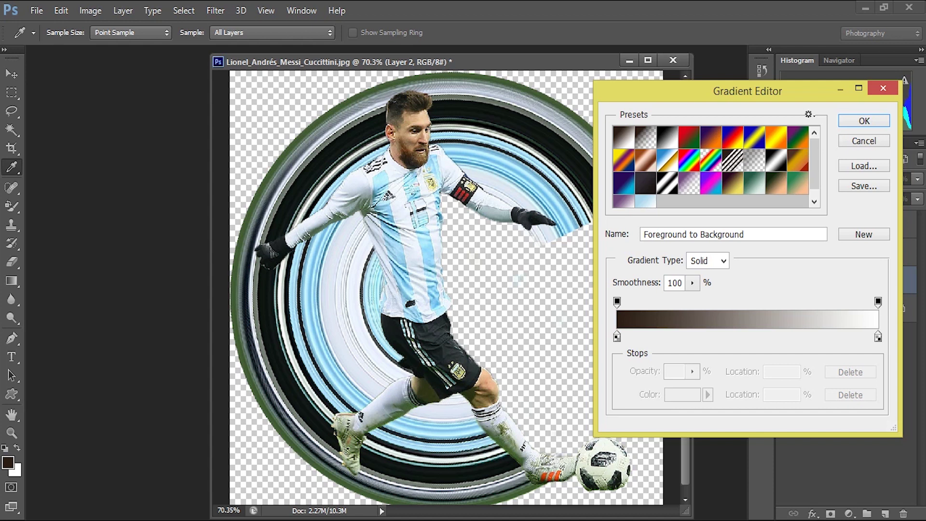
pyautogui.click(617, 336)
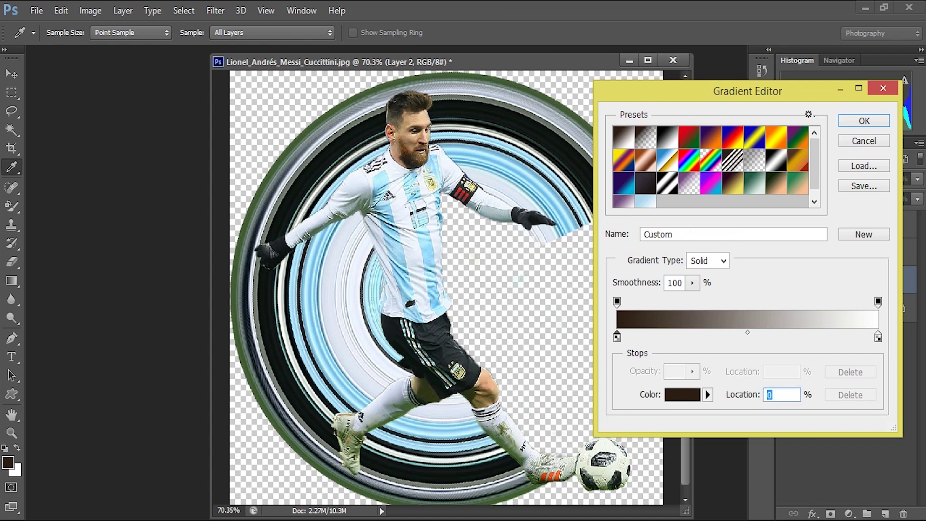
pyautogui.click(681, 394)
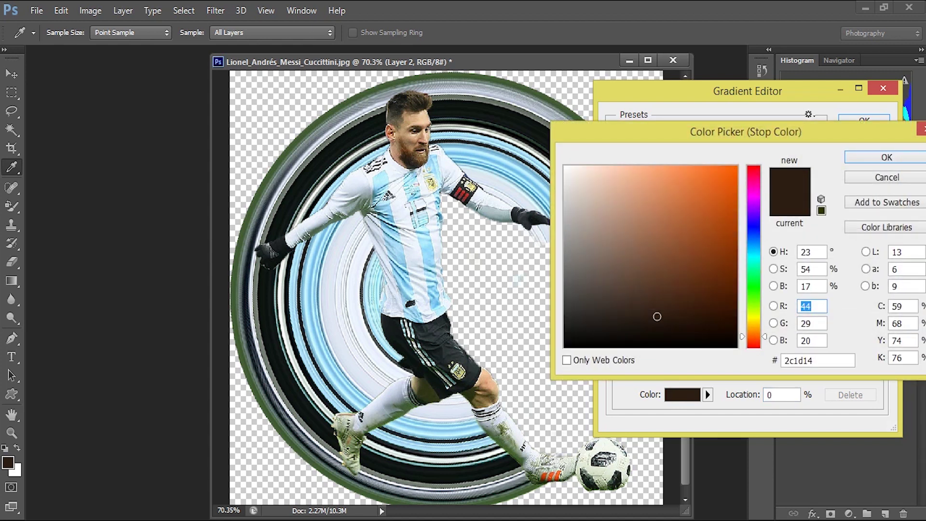
pyautogui.click(424, 241)
pyautogui.click(885, 157)
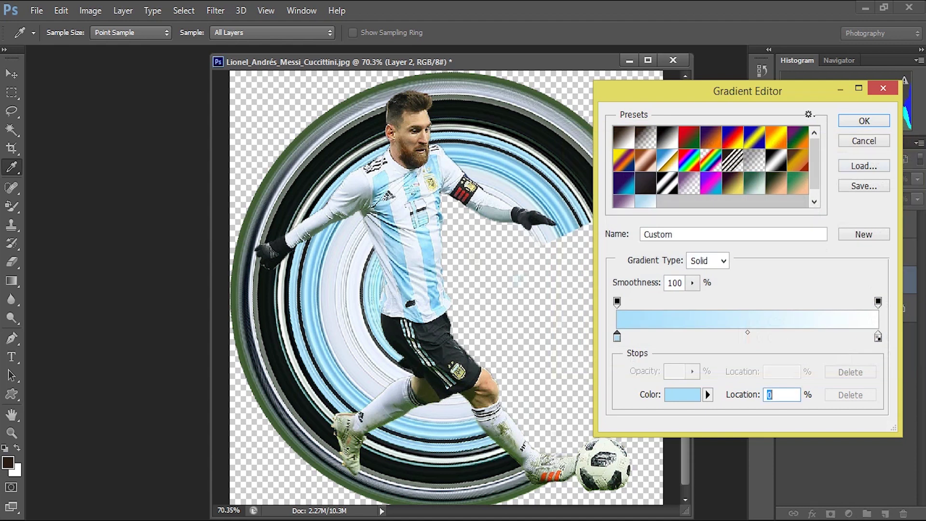
# Set the gradient's end colour to the pale tone sampled from a white jersey stripe, and save the gradient as a new preset
pyautogui.click(878, 336)
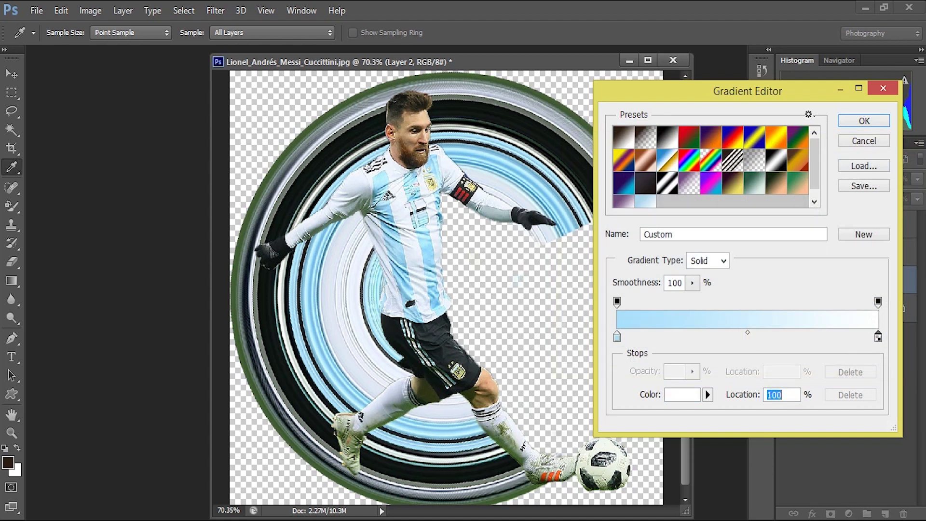
pyautogui.click(405, 251)
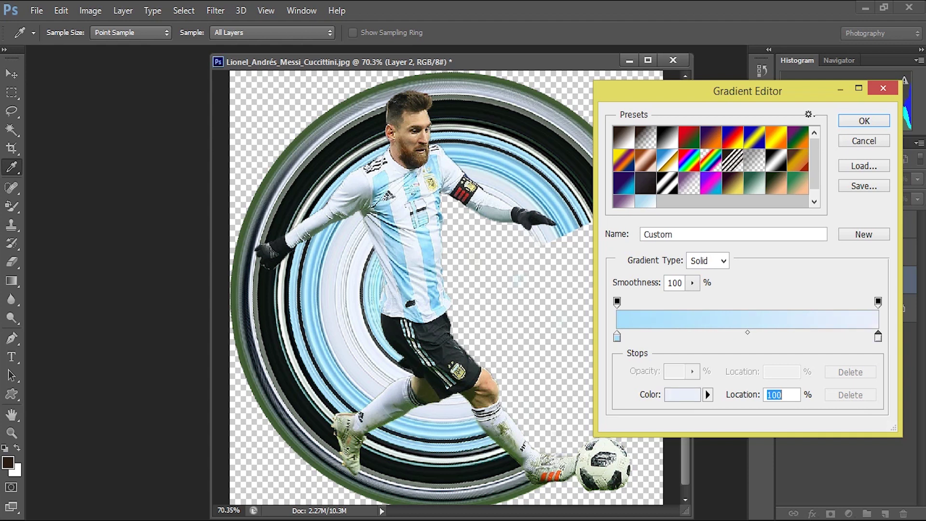
pyautogui.click(864, 234)
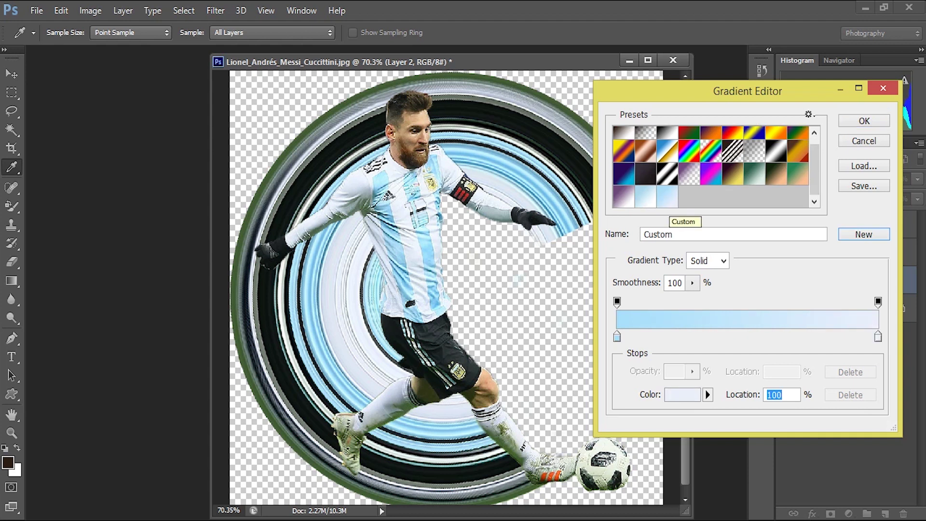
pyautogui.click(863, 120)
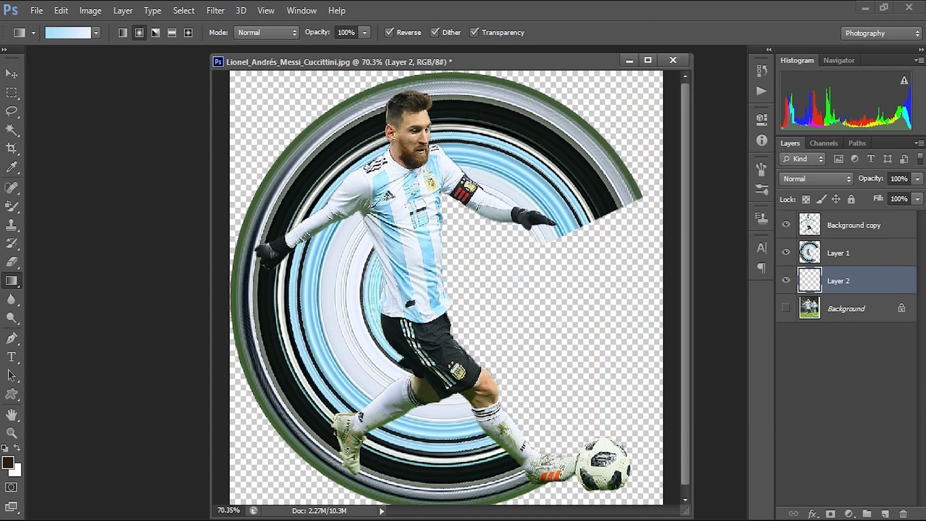
# Fill Layer 2 with the radial gradient, redrawing it until the pale centre lies in the open area beside the footballer's waist
pyautogui.moveTo(460, 284); pyautogui.dragTo(614, 414)
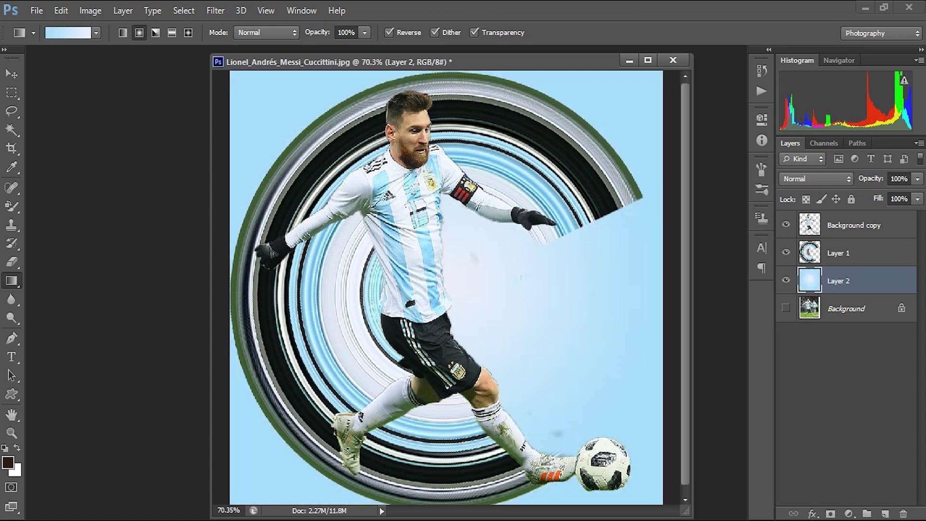
pyautogui.moveTo(487, 288); pyautogui.dragTo(596, 322)
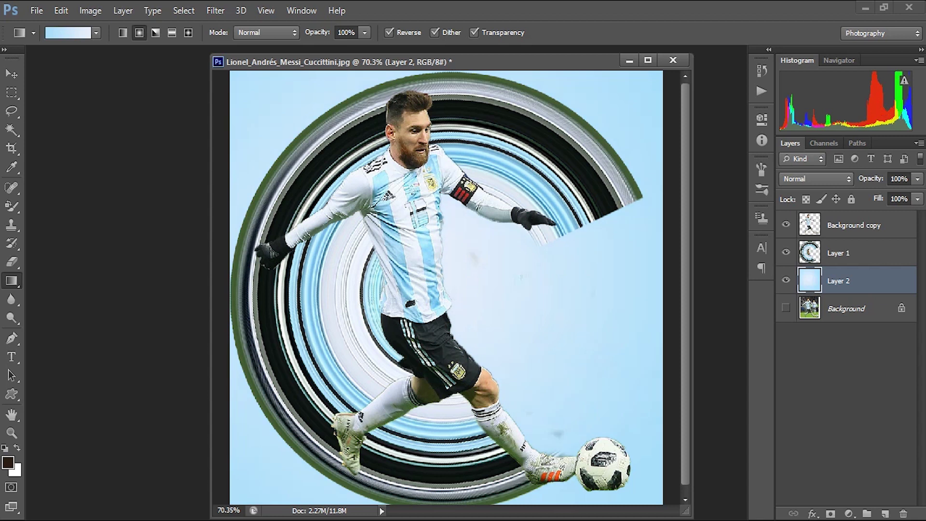
pyautogui.moveTo(523, 320); pyautogui.dragTo(593, 183)
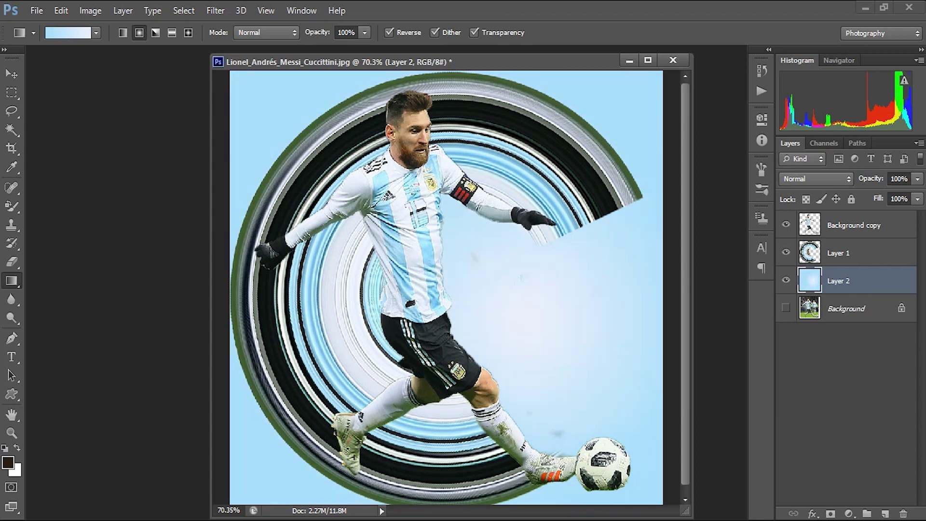
pyautogui.moveTo(472, 282); pyautogui.dragTo(639, 116)
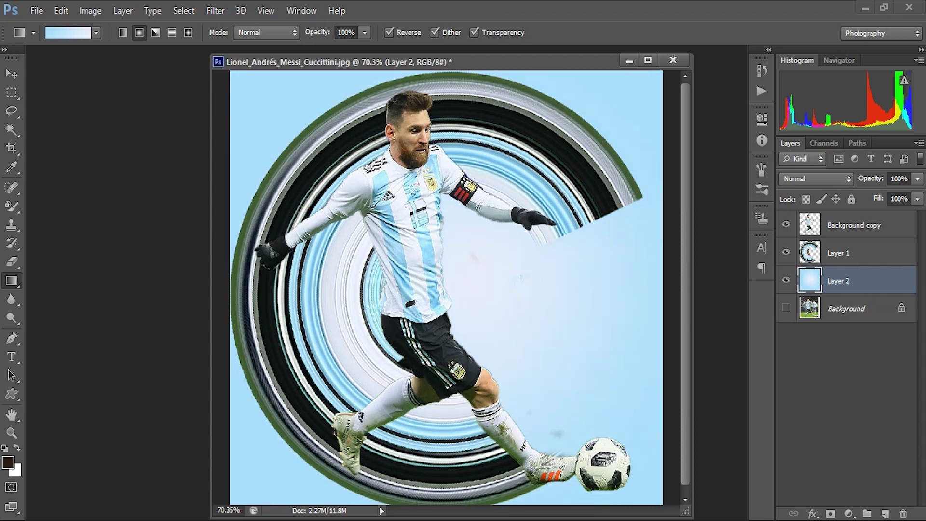
pyautogui.moveTo(490, 296); pyautogui.dragTo(263, 265)
pyautogui.moveTo(531, 294); pyautogui.dragTo(663, 433)
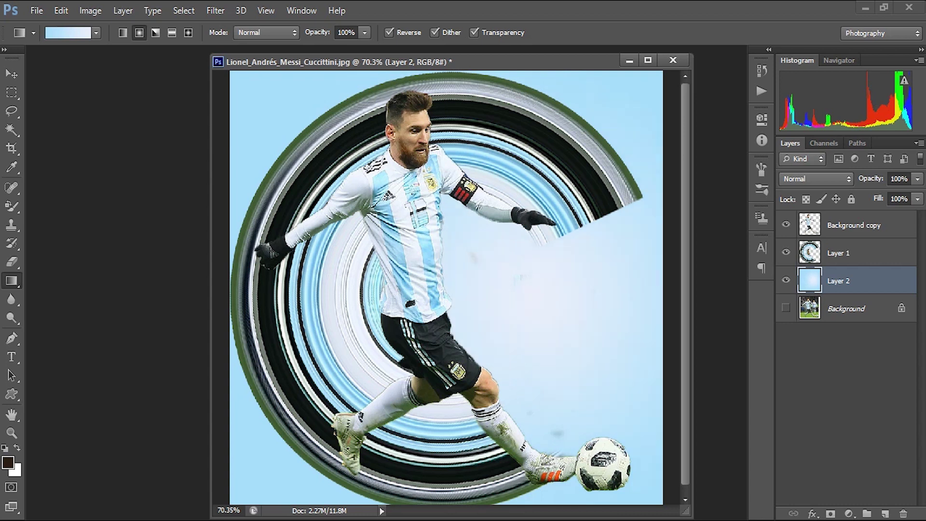
pyautogui.press('v')
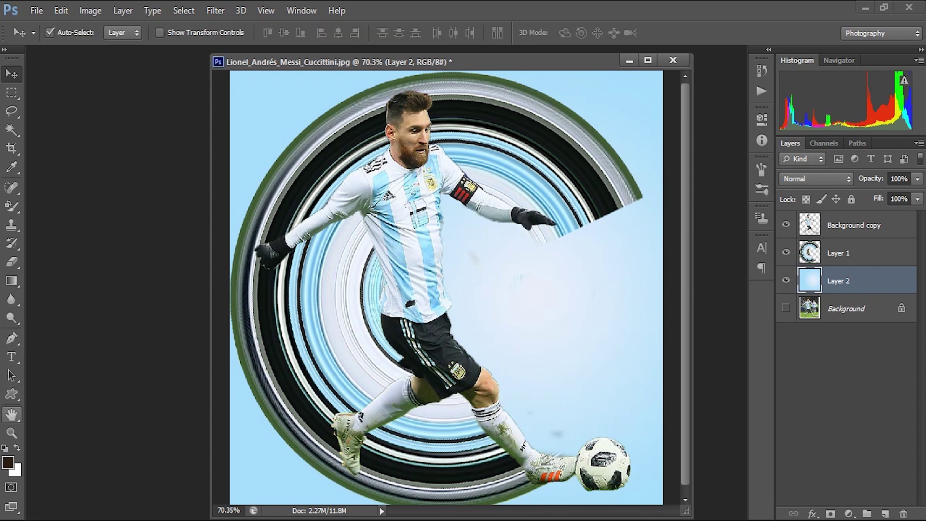
# Duplicate the footballer's cut-out layer and hide the uppermost copy, Background copy 3
pyautogui.doubleClick(11, 415)
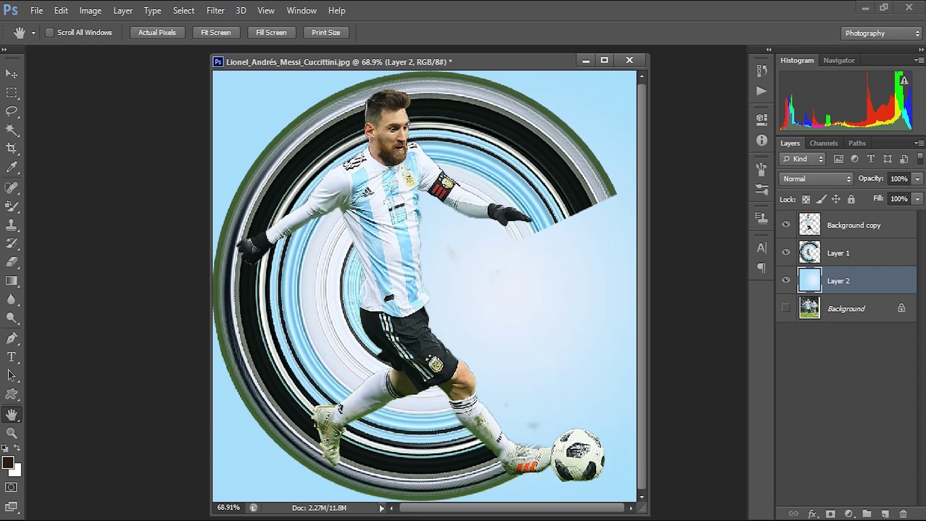
pyautogui.click(853, 224)
pyautogui.rightClick(853, 225)
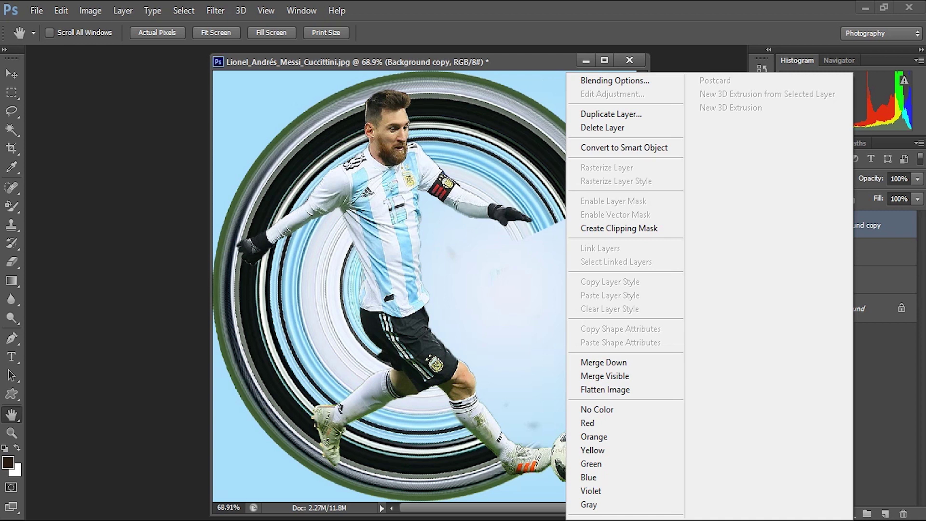
pyautogui.click(611, 114)
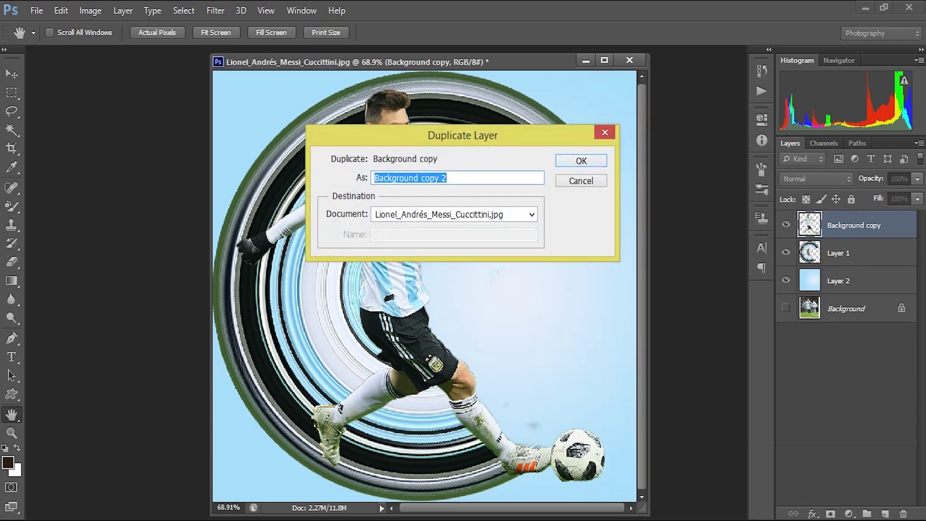
pyautogui.click(603, 161)
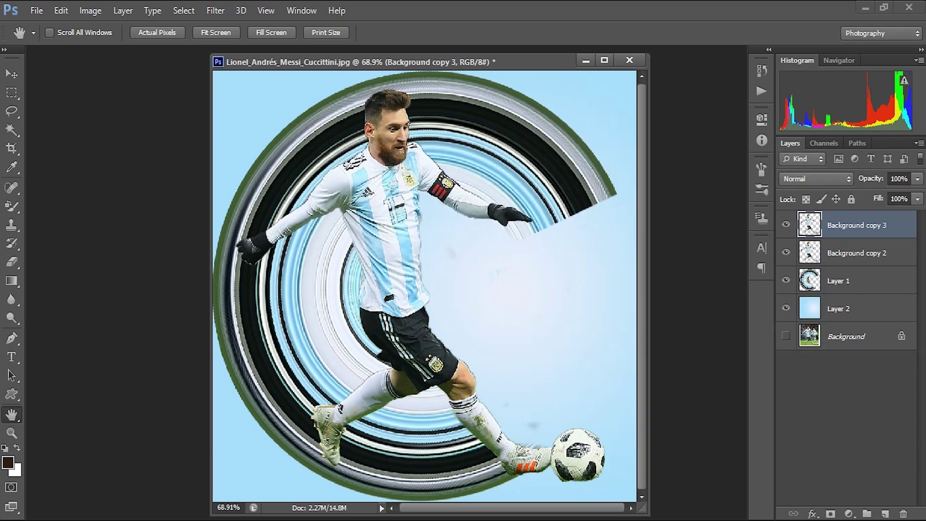
pyautogui.click(785, 224)
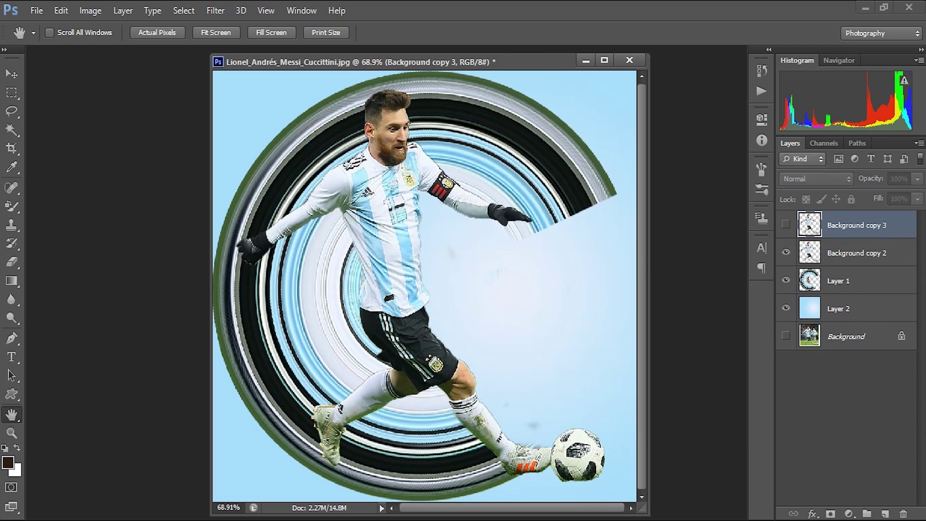
# Select the footballer and ball on Background copy 2 by picking the surrounding empty area with the Magic Wand and inverting the selection
pyautogui.click(856, 253)
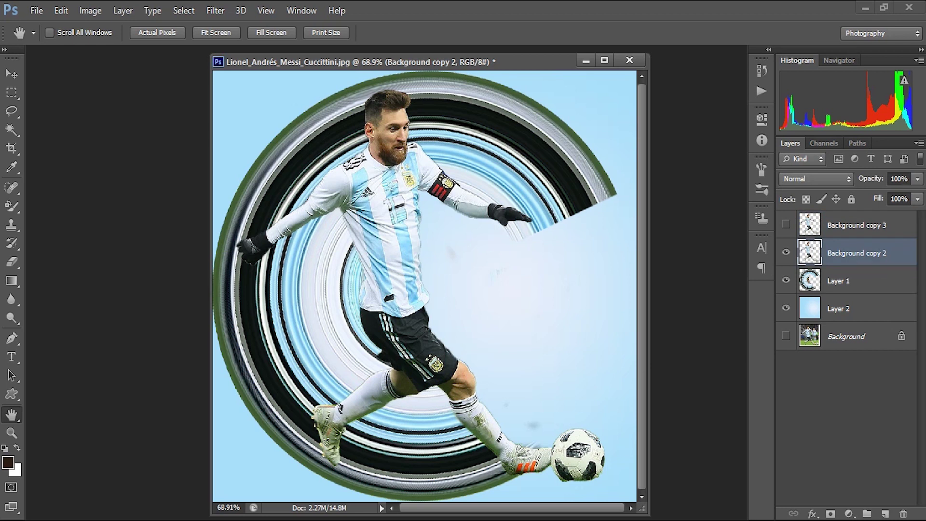
pyautogui.press('w')
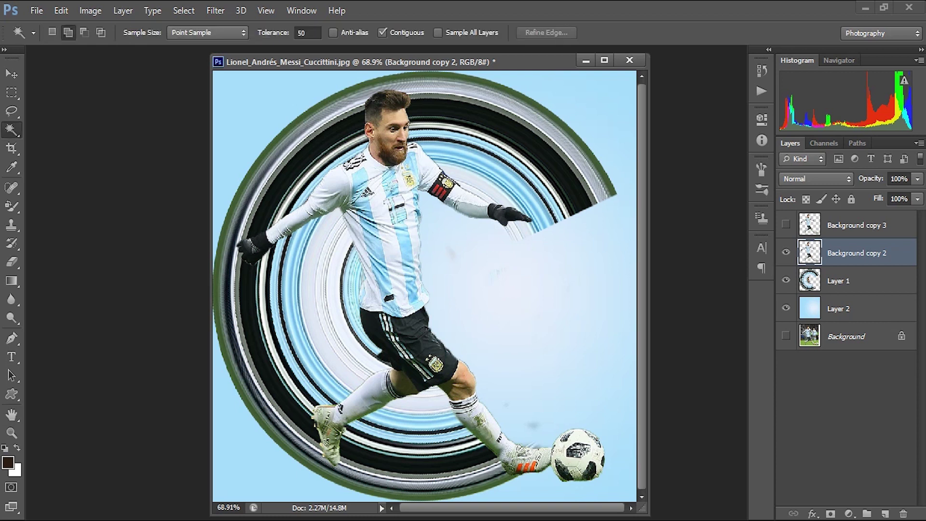
pyautogui.click(289, 121)
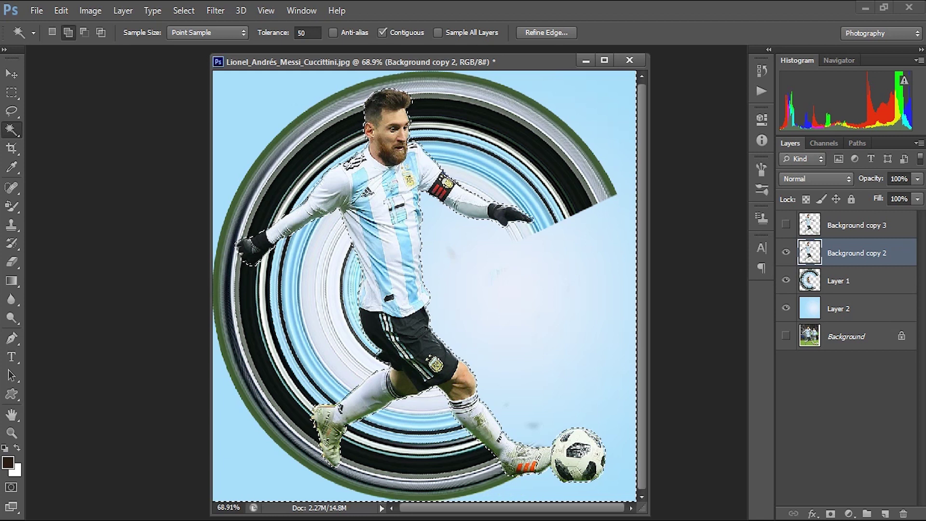
pyautogui.click(184, 10)
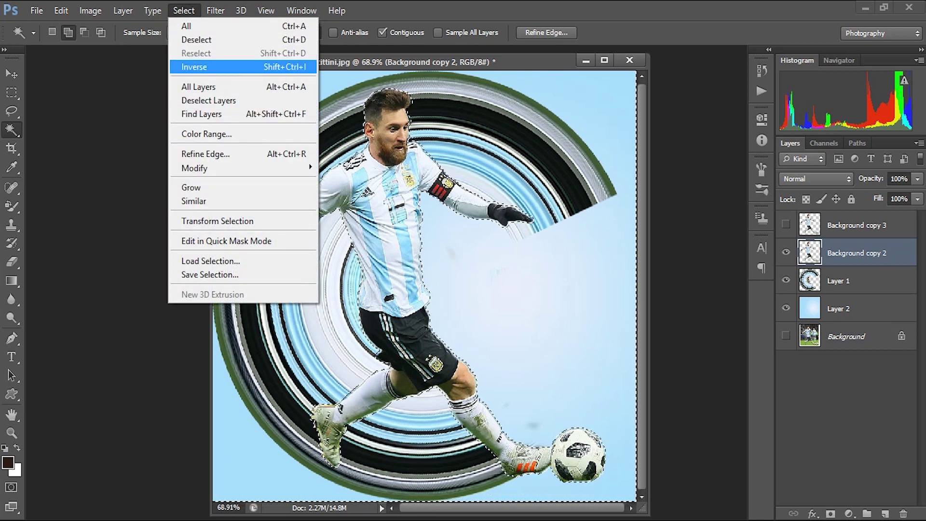
pyautogui.click(193, 67)
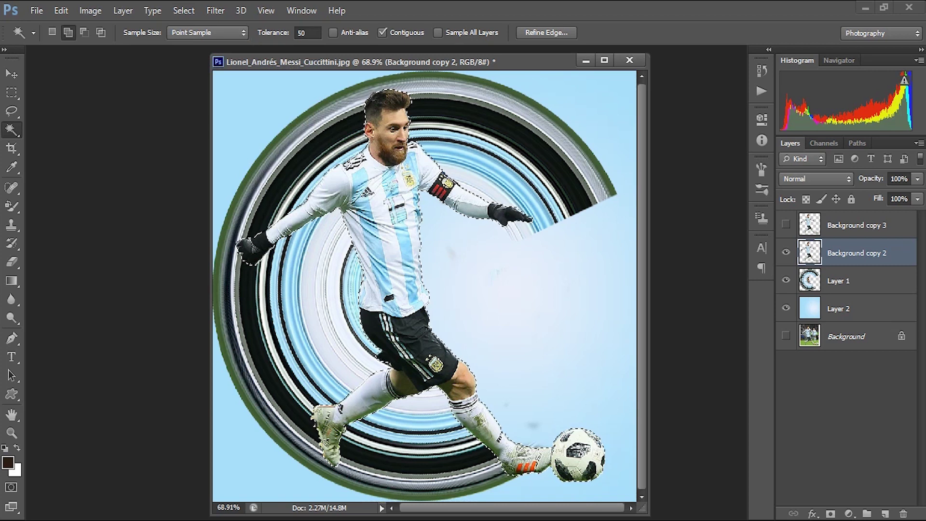
# Set the foreground colour to black (000000), fill the selected footballer and ball on Background copy 2 with it, and deselect
pyautogui.click(8, 461)
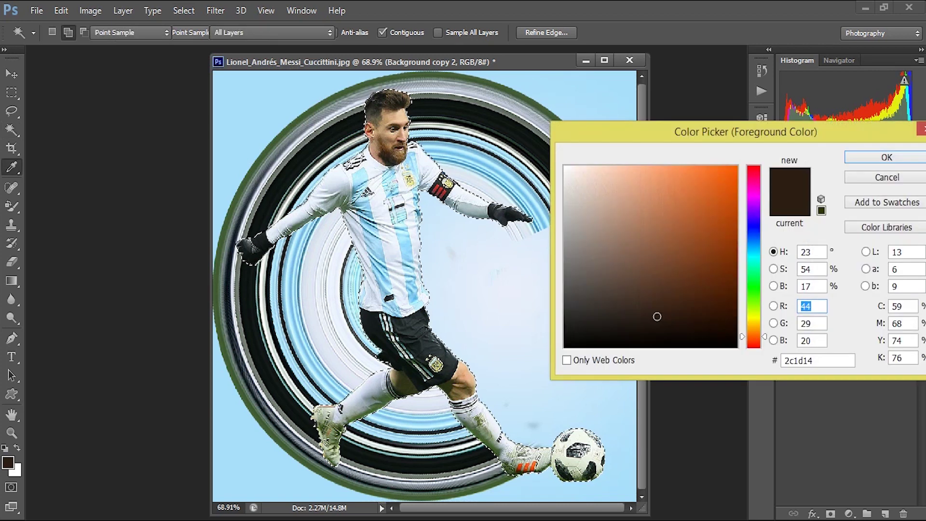
pyautogui.moveTo(657, 316)
pyautogui.mouseDown()
pyautogui.moveTo(661, 331)
pyautogui.moveTo(735, 347)
pyautogui.mouseUp()
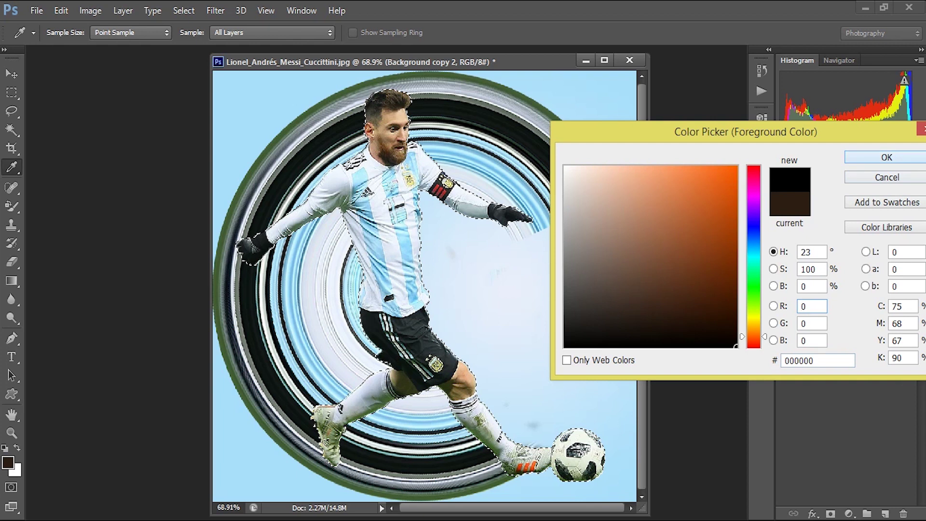
pyautogui.press('Return')
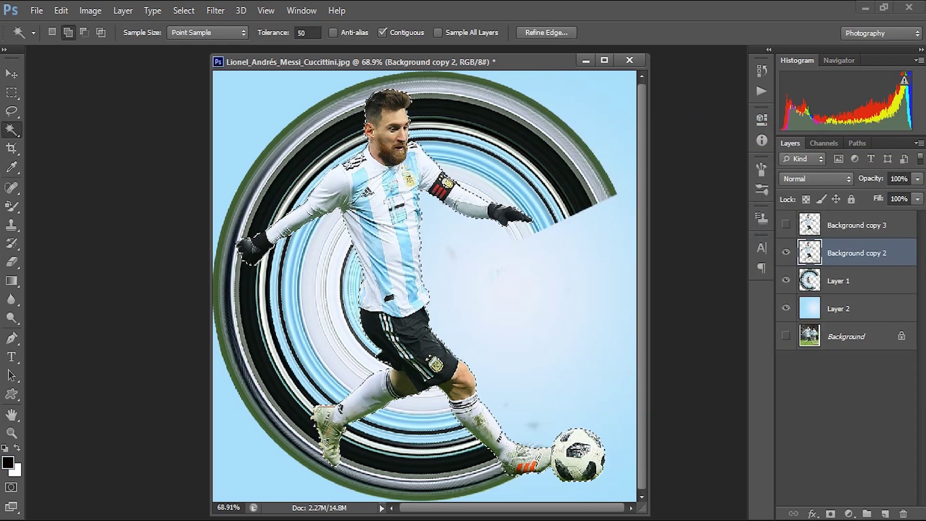
pyautogui.hotkey('alt', 'BackSpace')
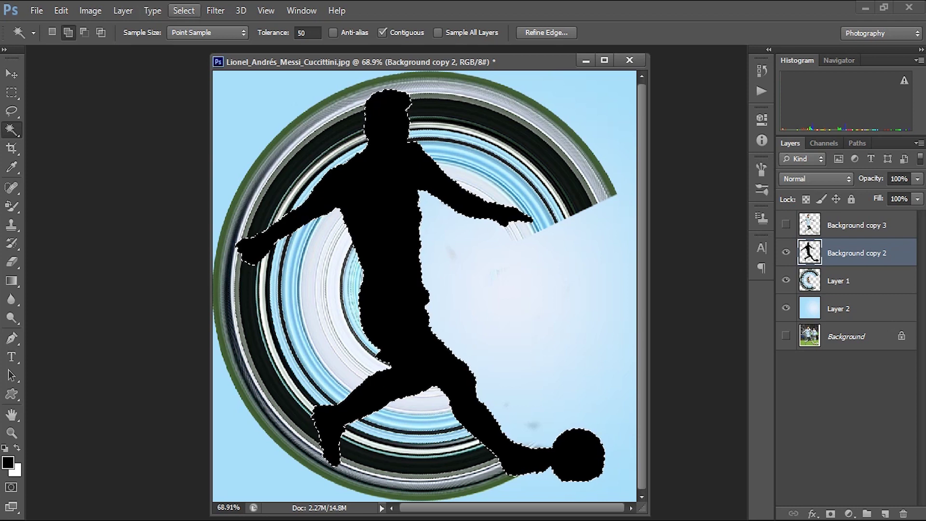
pyautogui.click(183, 10)
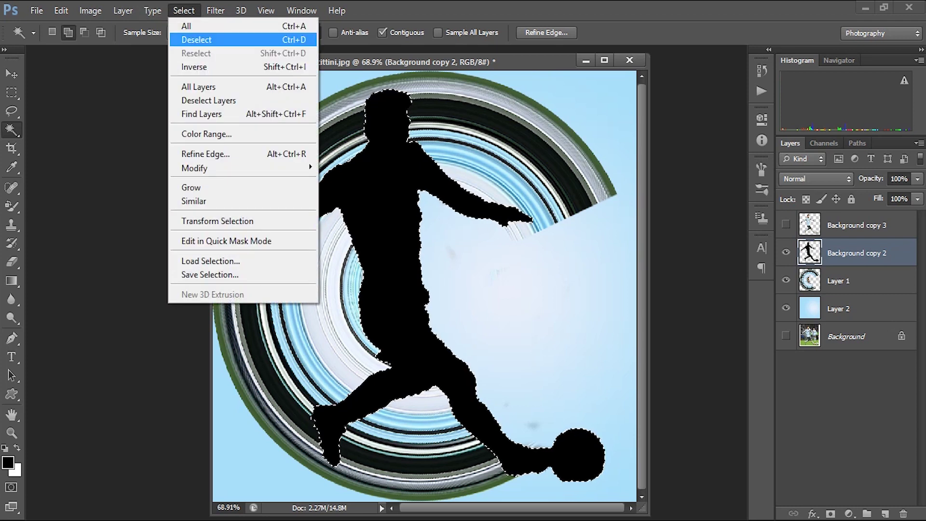
pyautogui.click(196, 39)
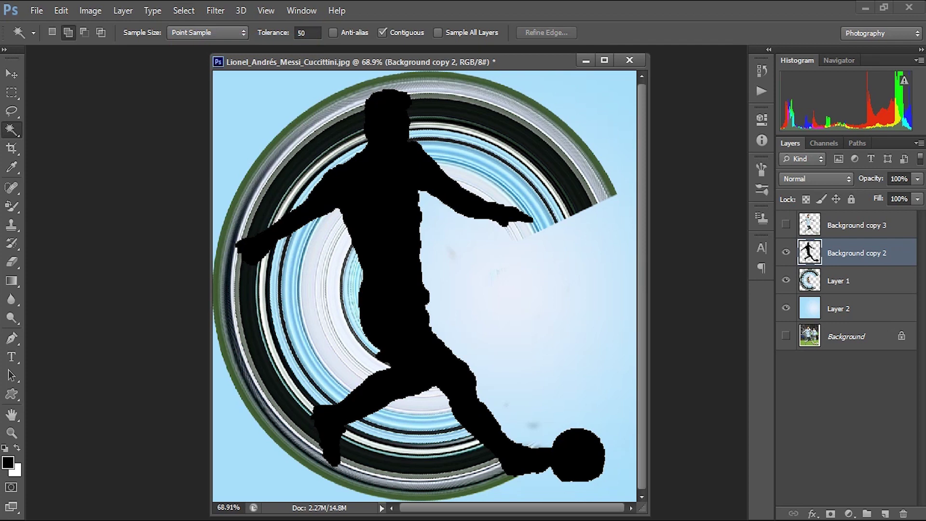
# Apply a Gaussian Blur with a radius of 5 pixels to the black silhouette on Background copy 2
pyautogui.click(216, 10)
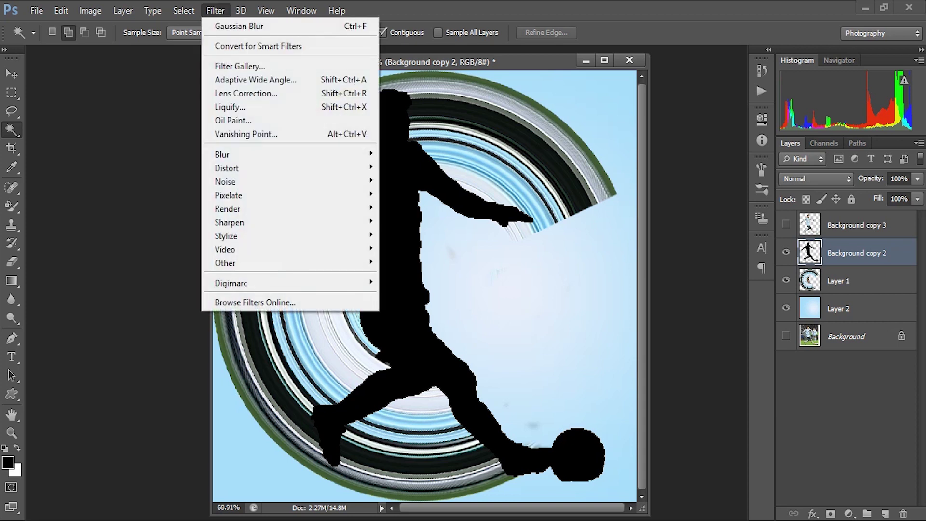
pyautogui.moveTo(289, 154)
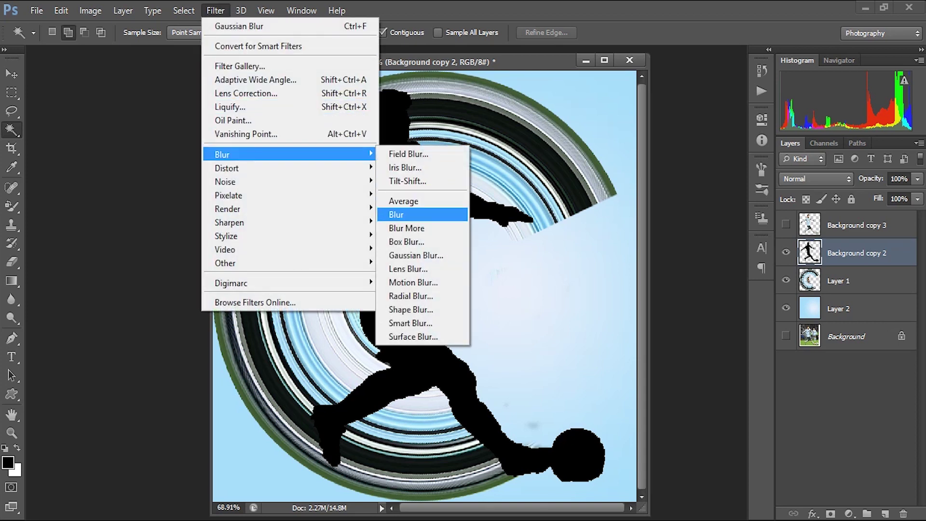
pyautogui.click(440, 254)
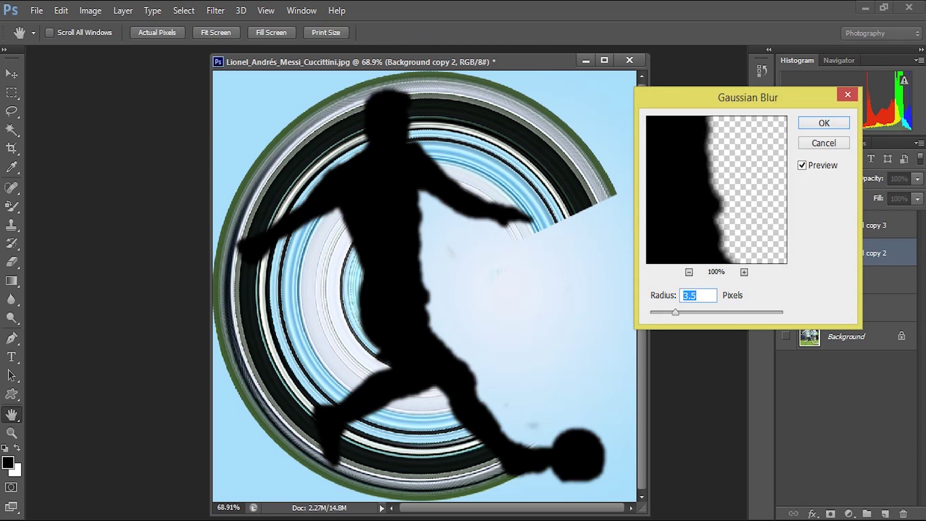
pyautogui.moveTo(694, 198); pyautogui.dragTo(741, 183)
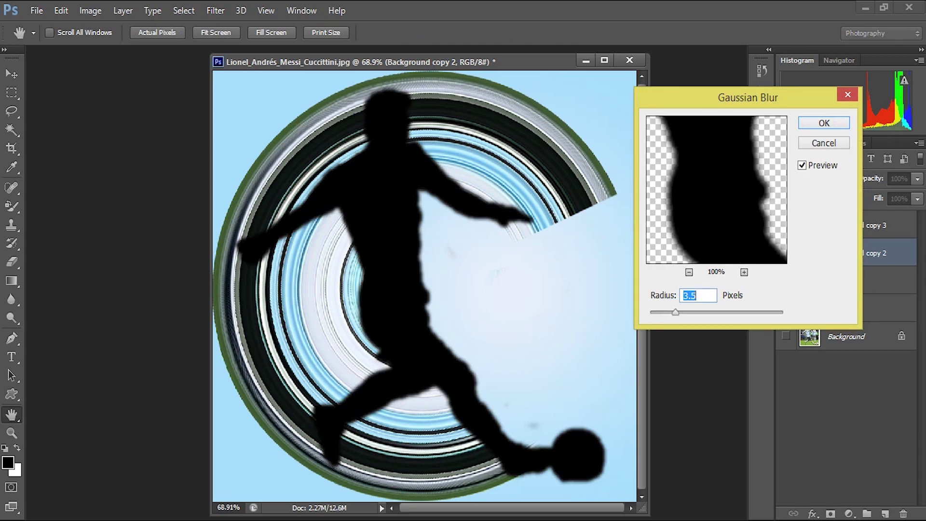
pyautogui.write('5')
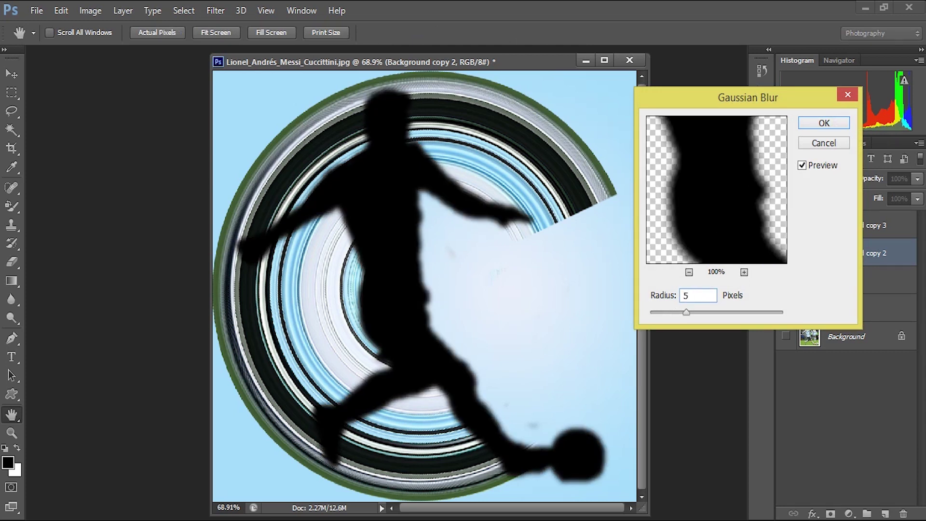
pyautogui.press('Return')
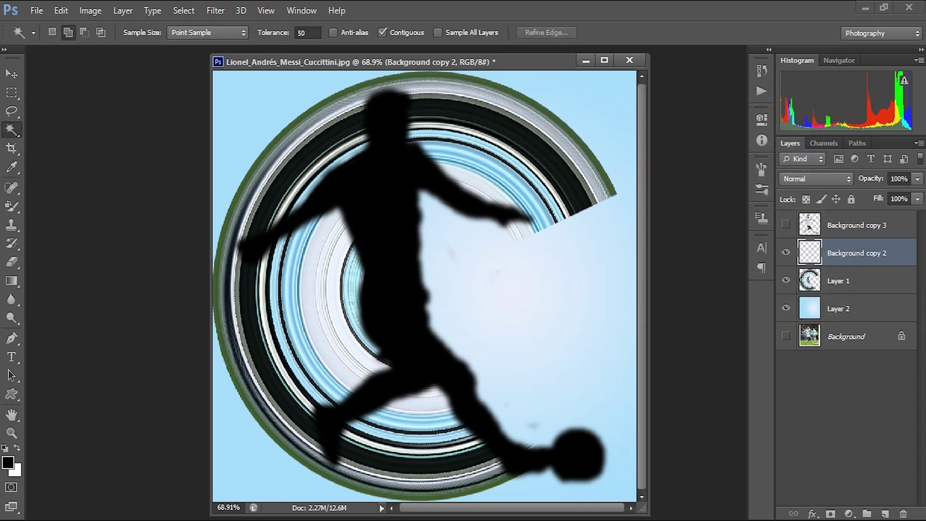
# Show Background copy 3 and compare the footballer with and without the blurred shadow layer, leaving both layers visible
pyautogui.click(786, 225)
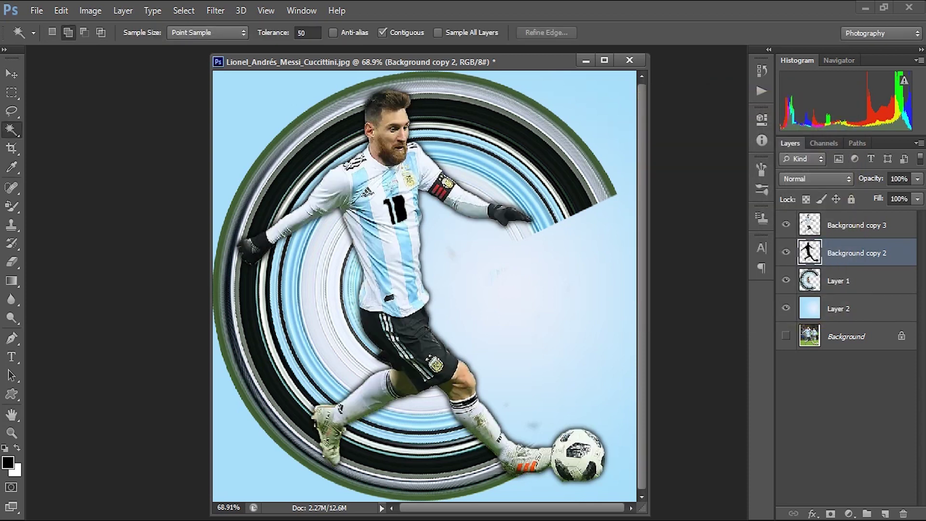
pyautogui.click(786, 253)
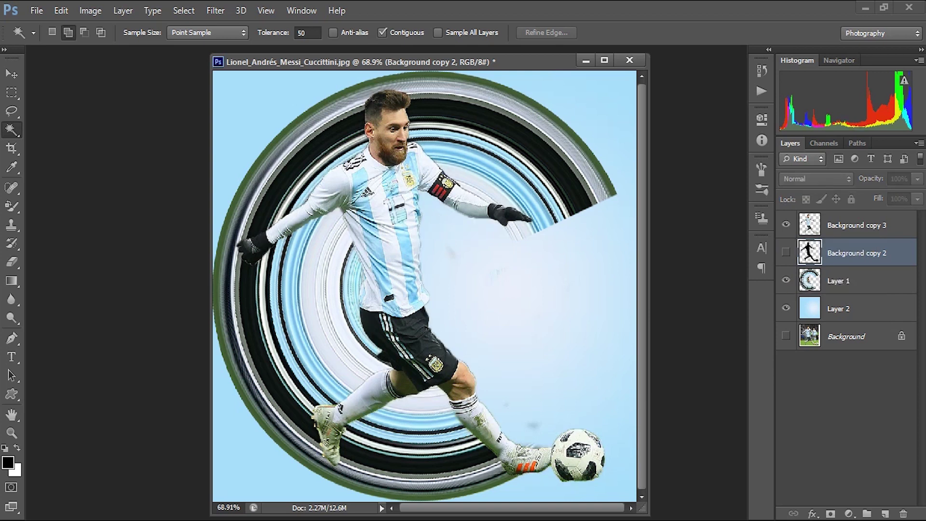
pyautogui.click(786, 252)
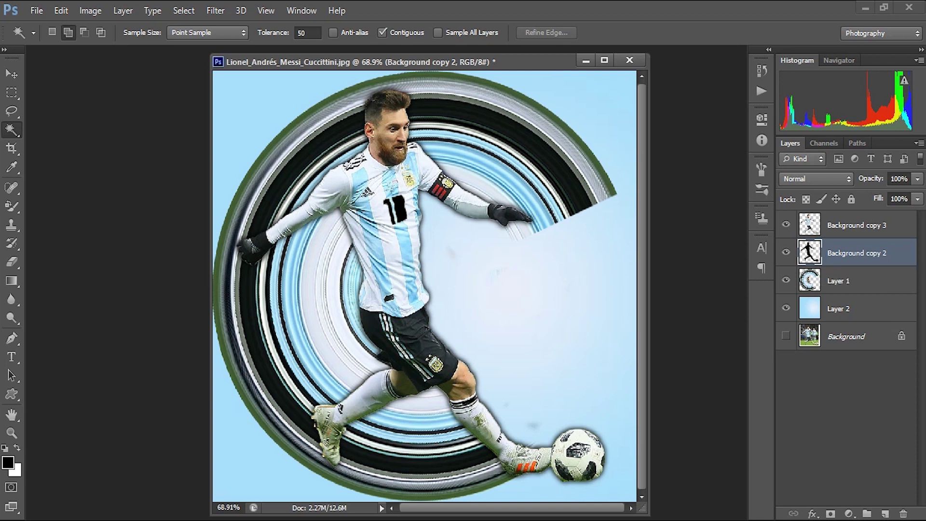
# Nudge the blurred silhouette a few pixels to the left so the shadow is slightly offset behind the footballer
pyautogui.press('v')
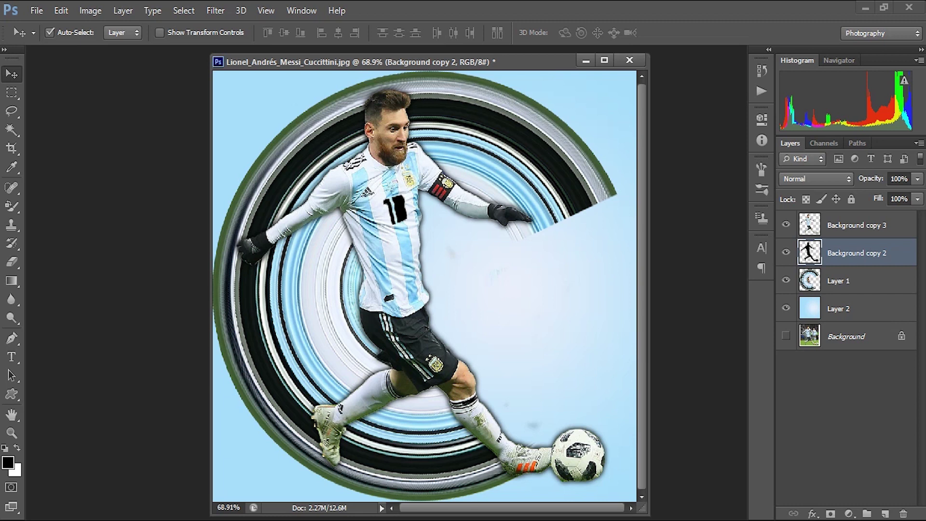
pyautogui.hotkey('shift', 'Left')
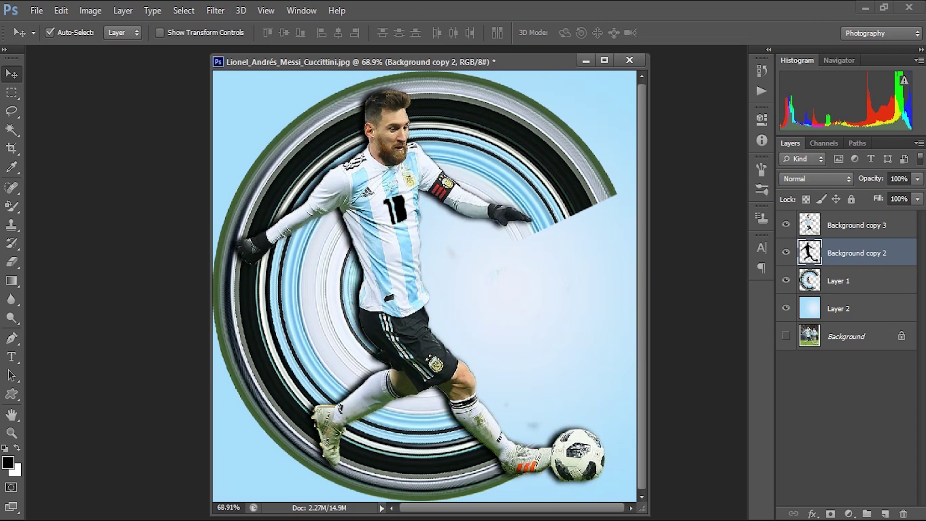
pyautogui.press('Right')
pyautogui.press('Right')
pyautogui.press('Right')
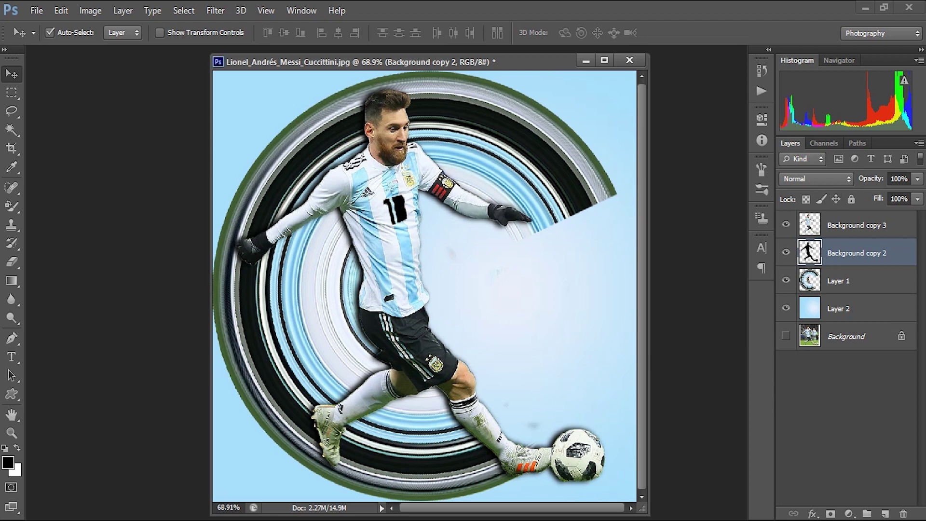
# Set the shadow layer's blend mode to Multiply and its opacity to 50%
pyautogui.click(815, 178)
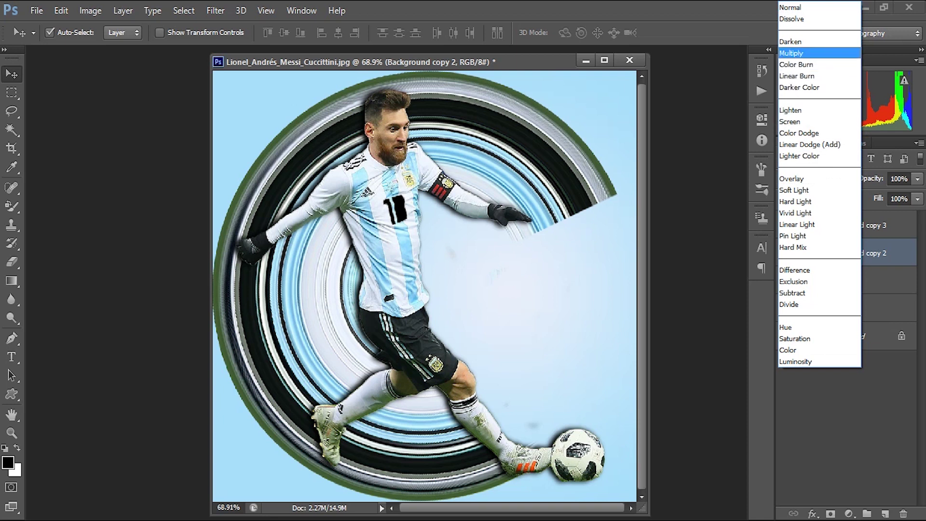
pyautogui.click(818, 53)
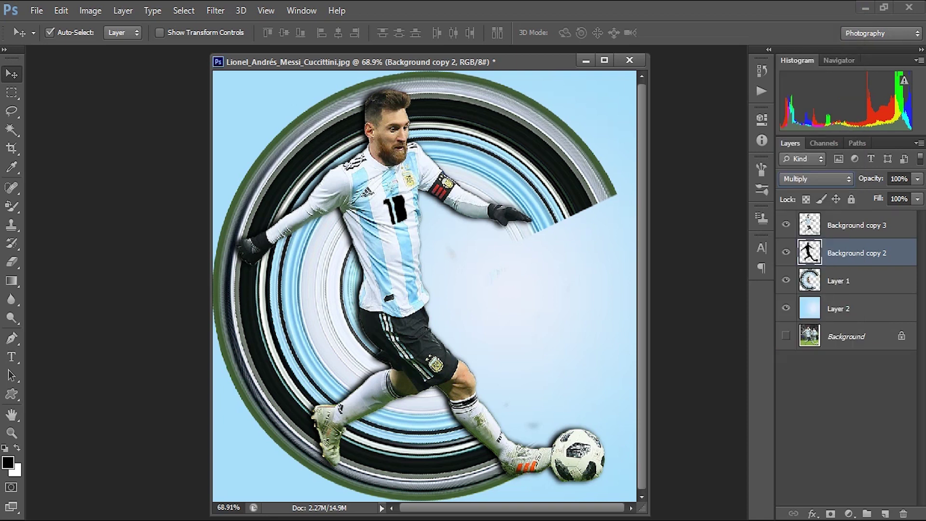
pyautogui.press('Tab')
pyautogui.write('50')
pyautogui.press('Return')
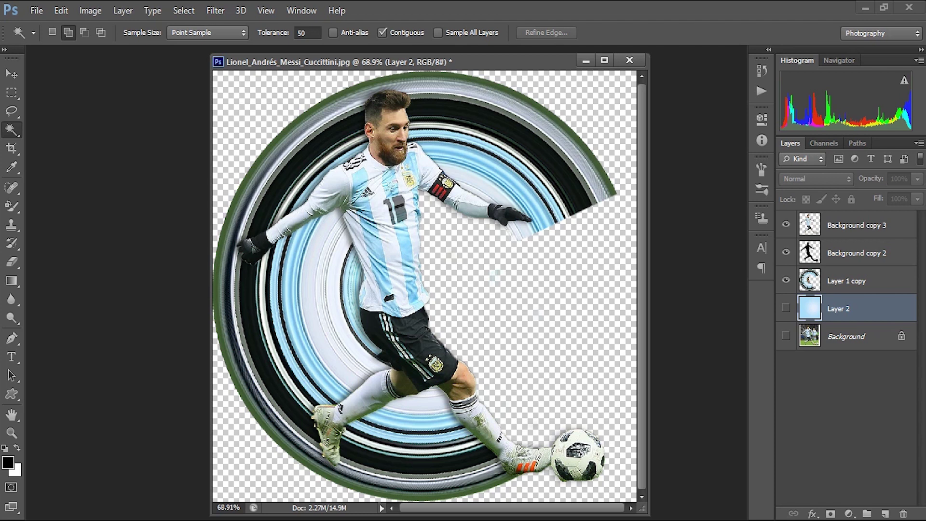
# Add a Levels adjustment layer directly above Background copy 3
pyautogui.click(786, 308)
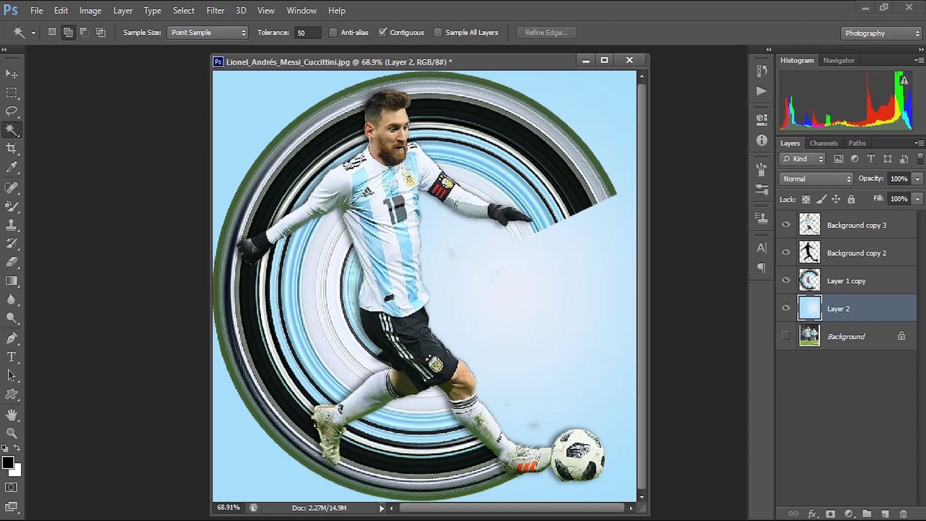
pyautogui.click(856, 224)
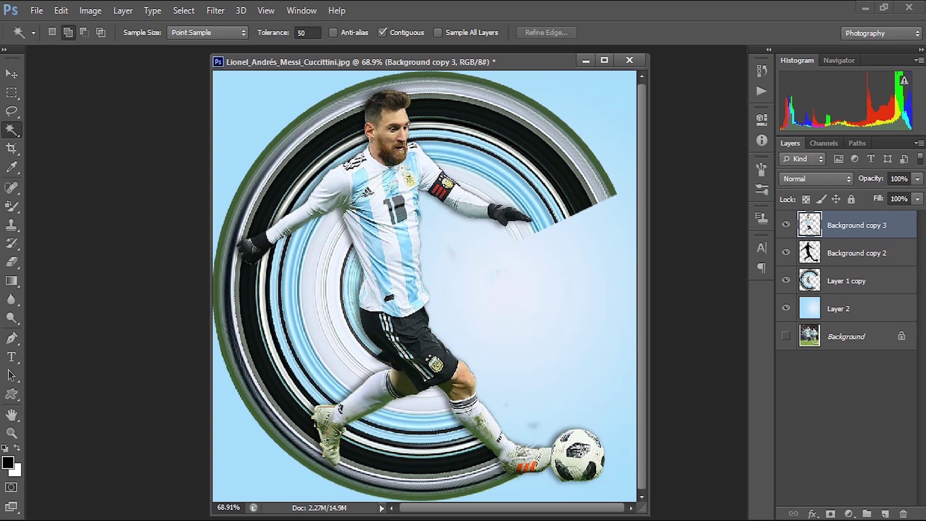
pyautogui.click(848, 514)
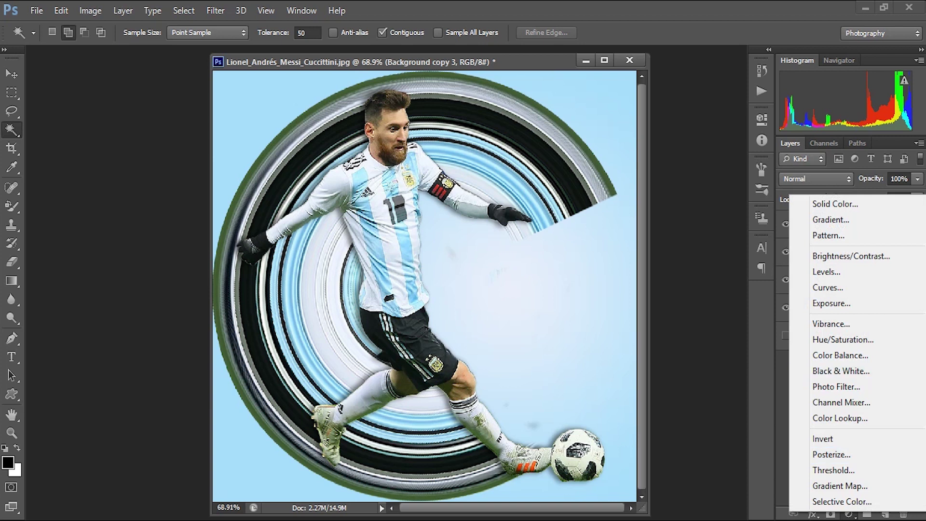
pyautogui.click(826, 271)
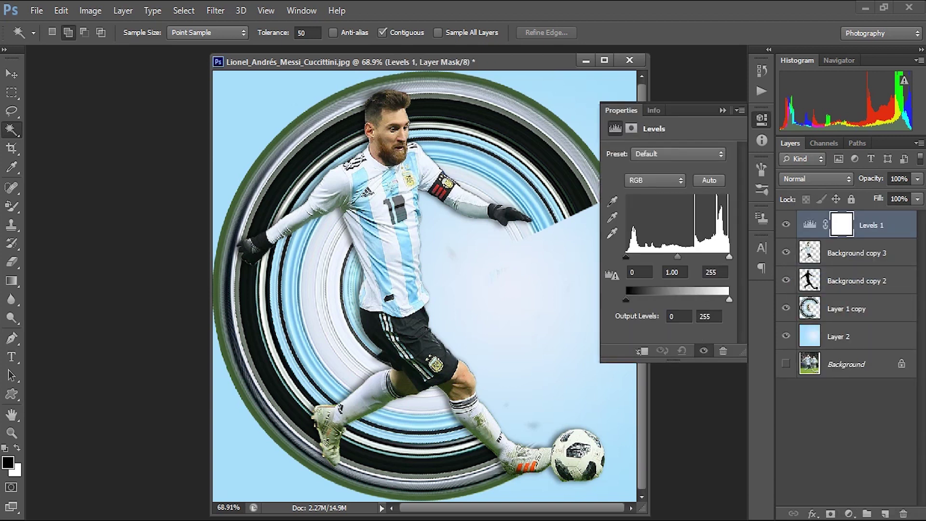
# Try the Increase Contrast 1 and 3 presets on the Levels adjustment and settle on Increase Contrast 2
pyautogui.click(677, 154)
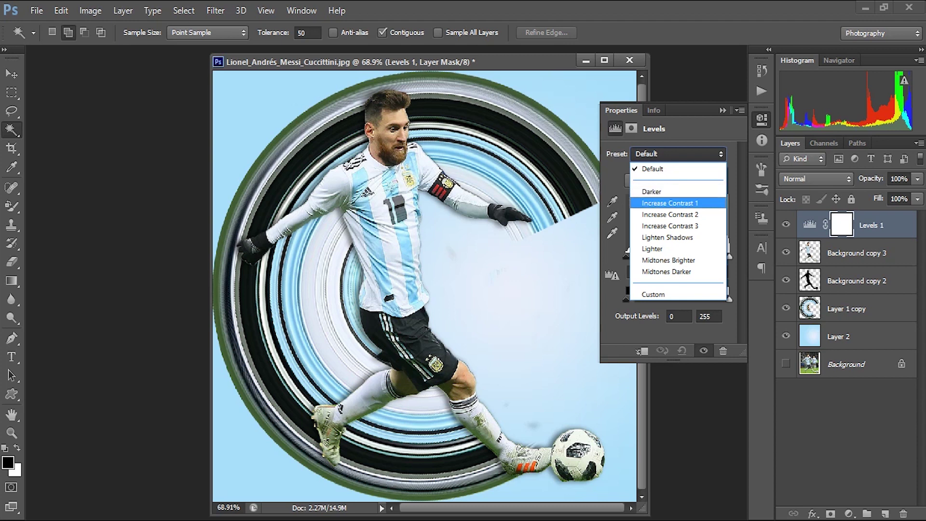
pyautogui.click(669, 203)
pyautogui.click(678, 154)
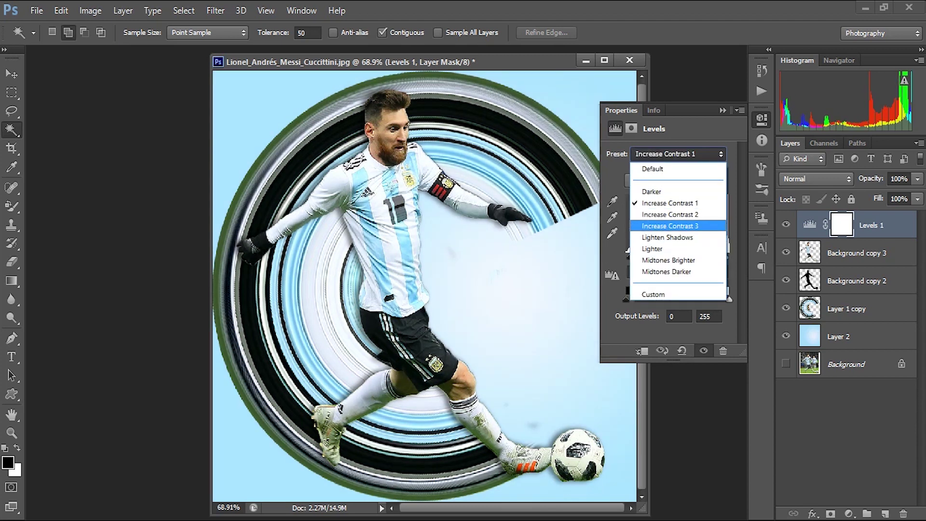
pyautogui.click(670, 225)
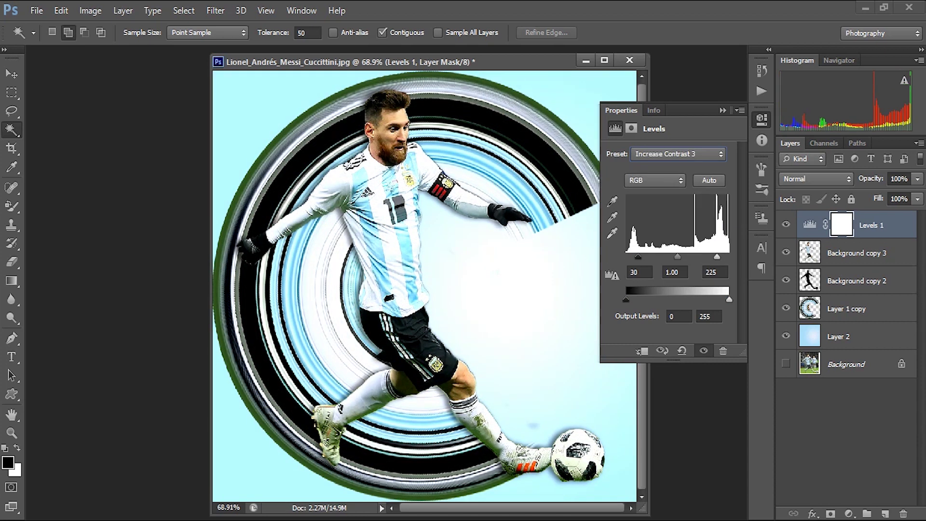
pyautogui.click(678, 153)
pyautogui.click(670, 214)
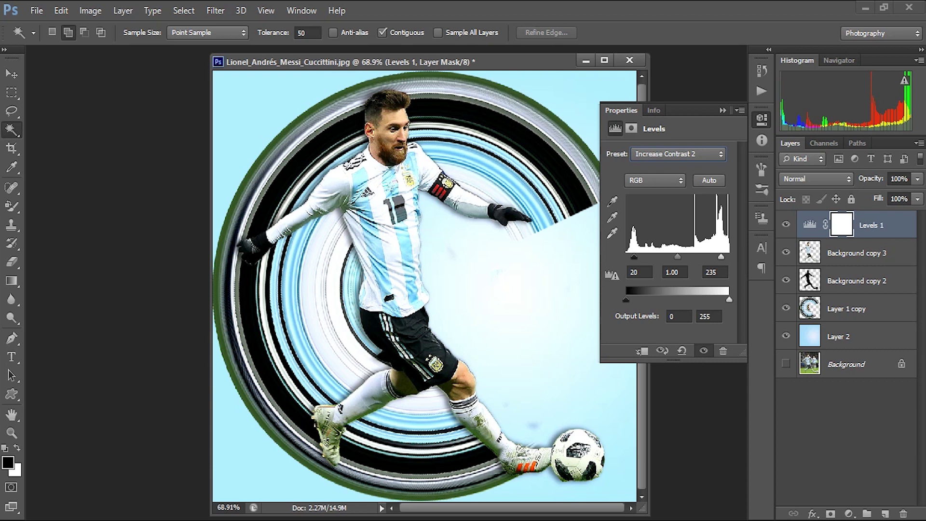
pyautogui.click(722, 110)
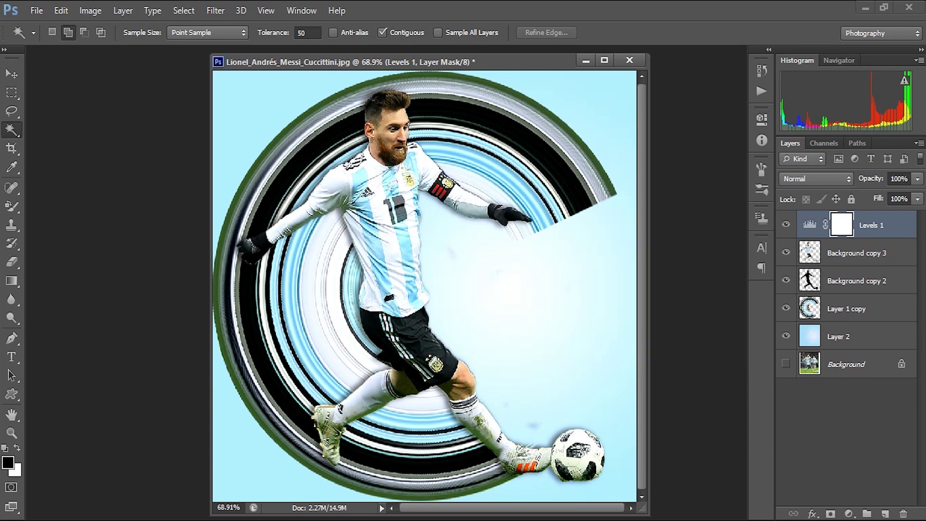
# Add a Vibrance adjustment layer above Levels 1 with vibrance set to 85 and saturation to 5
pyautogui.click(848, 513)
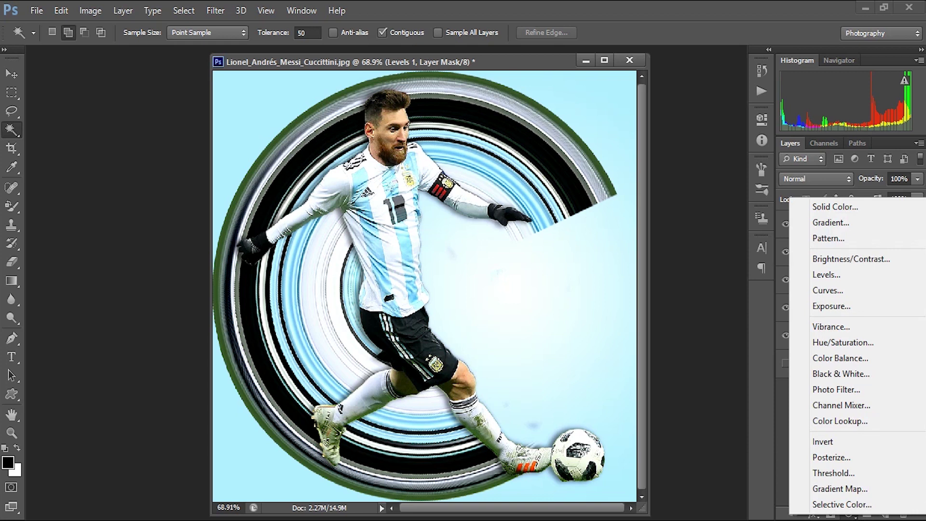
pyautogui.click(831, 326)
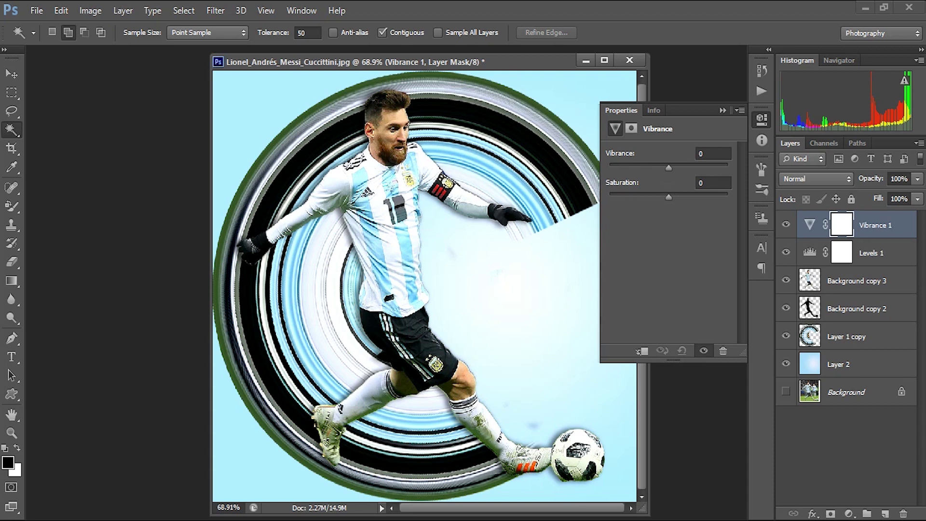
pyautogui.moveTo(668, 167); pyautogui.dragTo(725, 168)
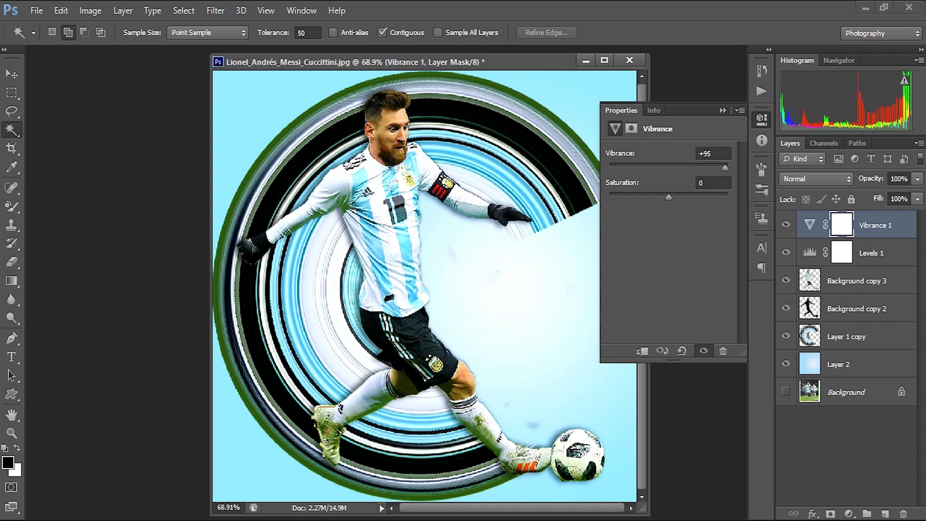
pyautogui.click(712, 153)
pyautogui.write('85')
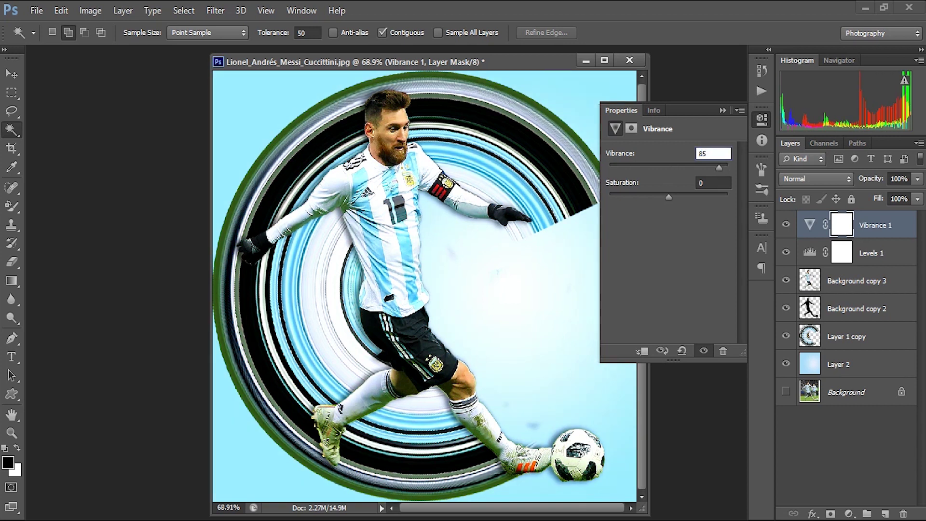
pyautogui.press('Tab')
pyautogui.write('5')
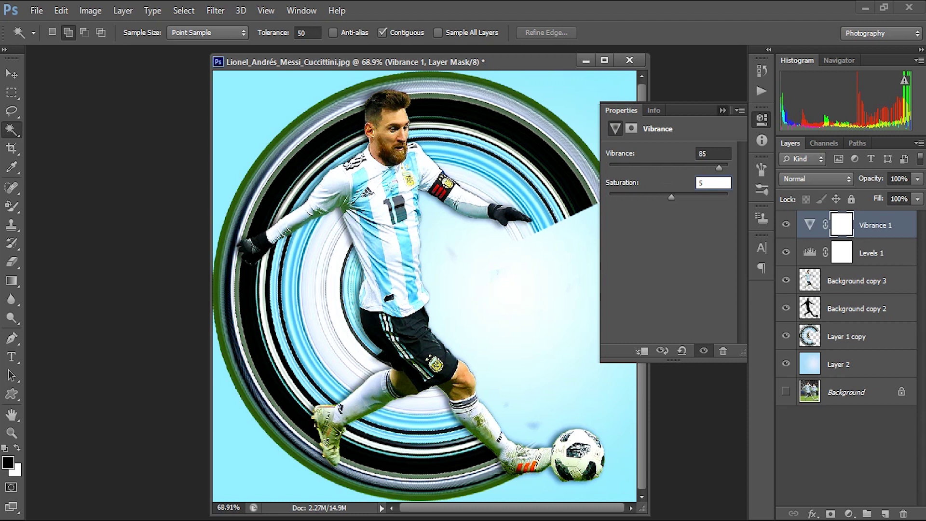
pyautogui.click(722, 110)
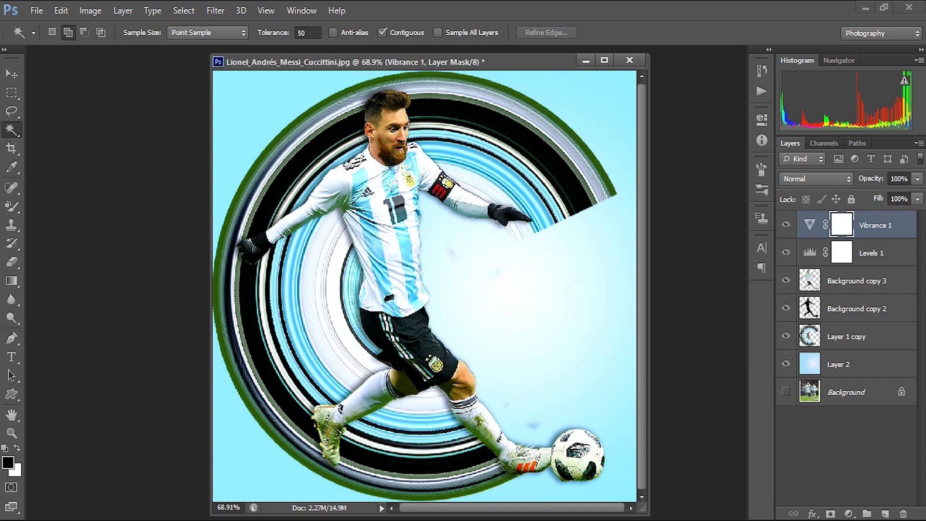
# Compare the artwork with the original photo by showing only Background, and restore the visibility of the other layers from Layer 2 upwards
pyautogui.moveTo(786, 225); pyautogui.dragTo(786, 364)
pyautogui.click(786, 392)
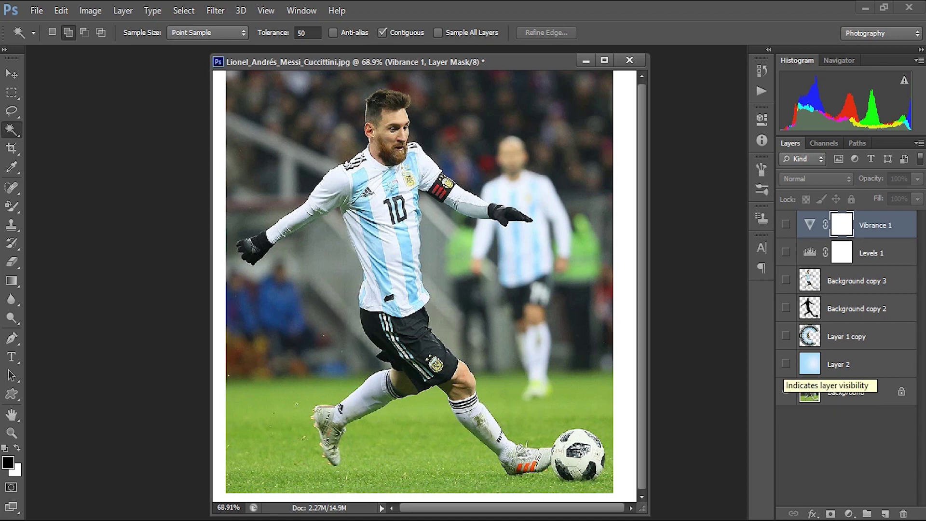
pyautogui.click(785, 391)
pyautogui.click(786, 364)
pyautogui.click(785, 336)
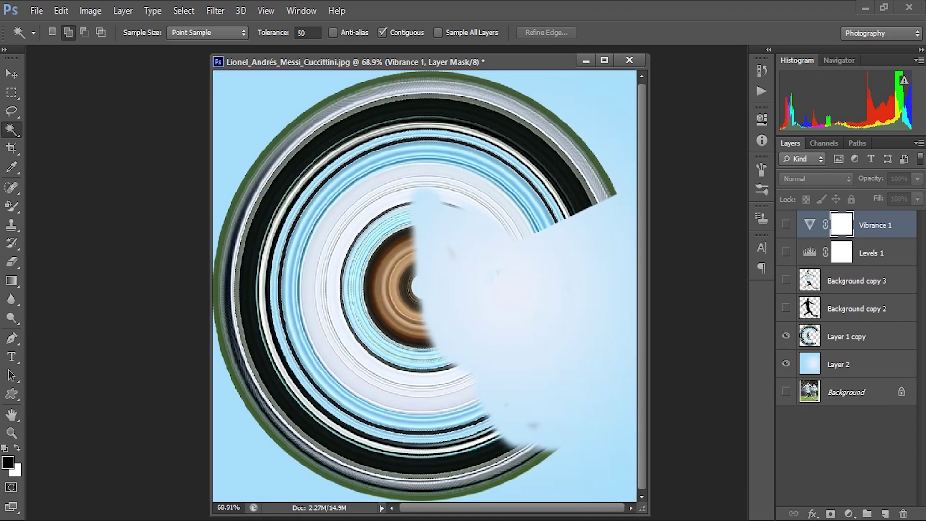
pyautogui.click(786, 309)
pyautogui.click(785, 281)
pyautogui.click(785, 253)
pyautogui.click(786, 224)
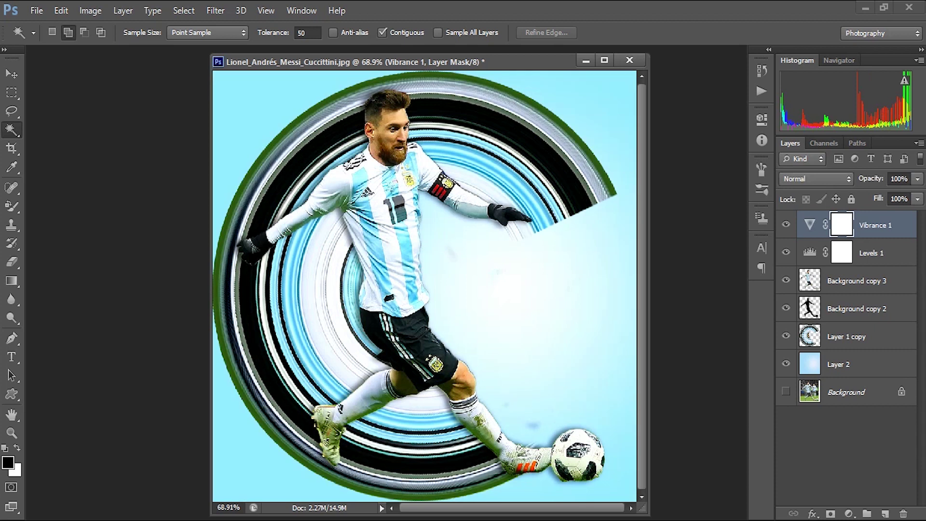